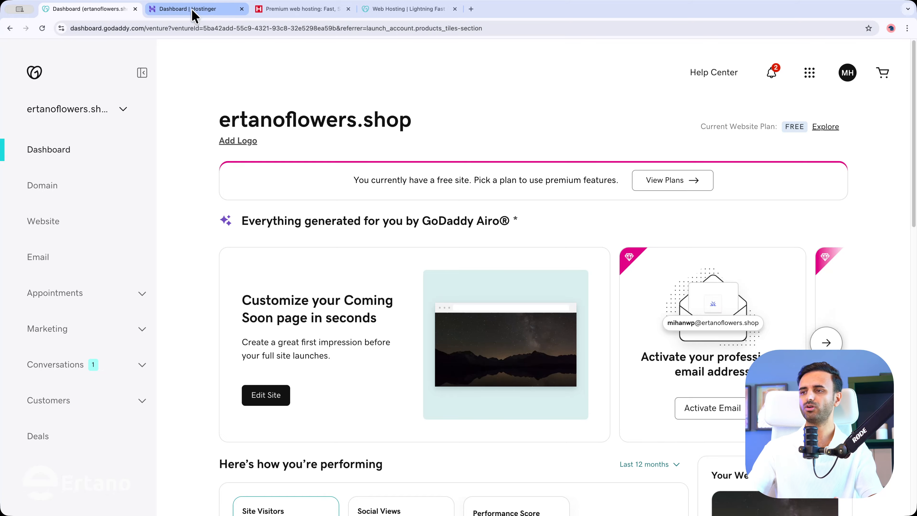
Switch to the Hostinger dashboard and open the guide for connecting the domain ertanoflowers.shop
left_click(194, 16)
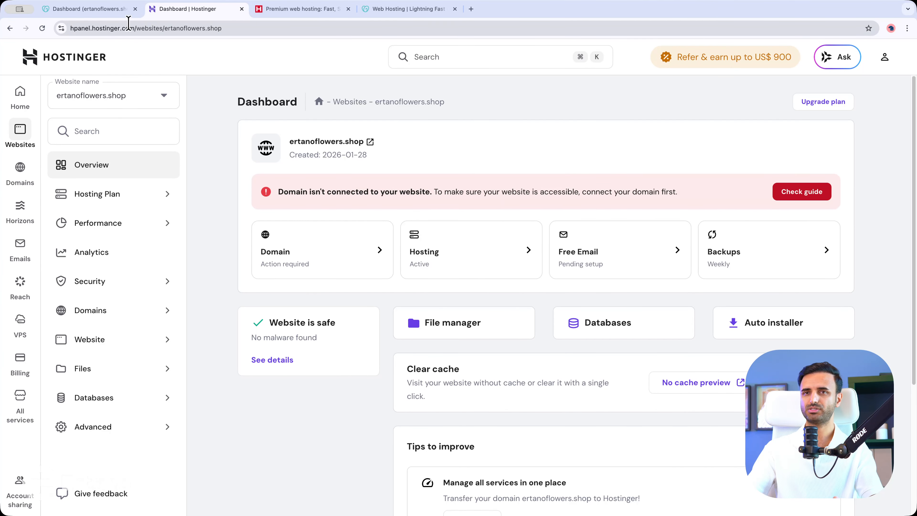
left_click(77, 13)
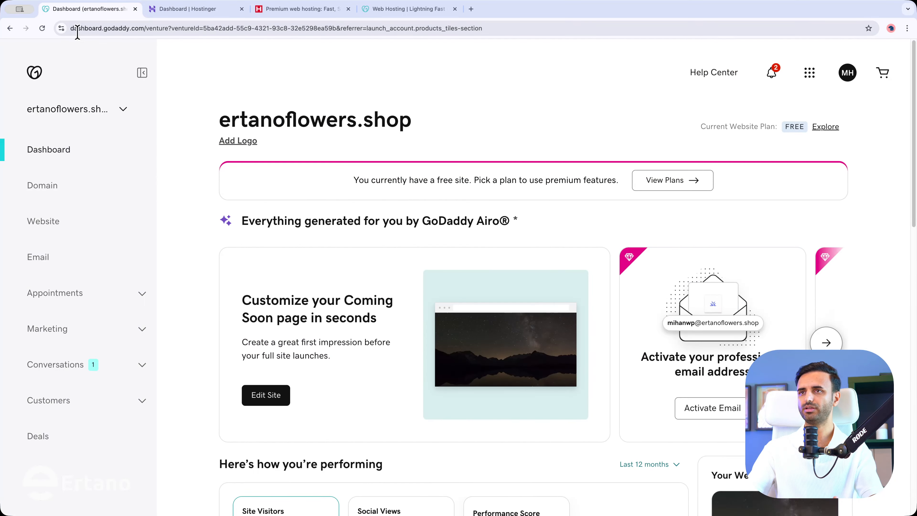
left_click(189, 10)
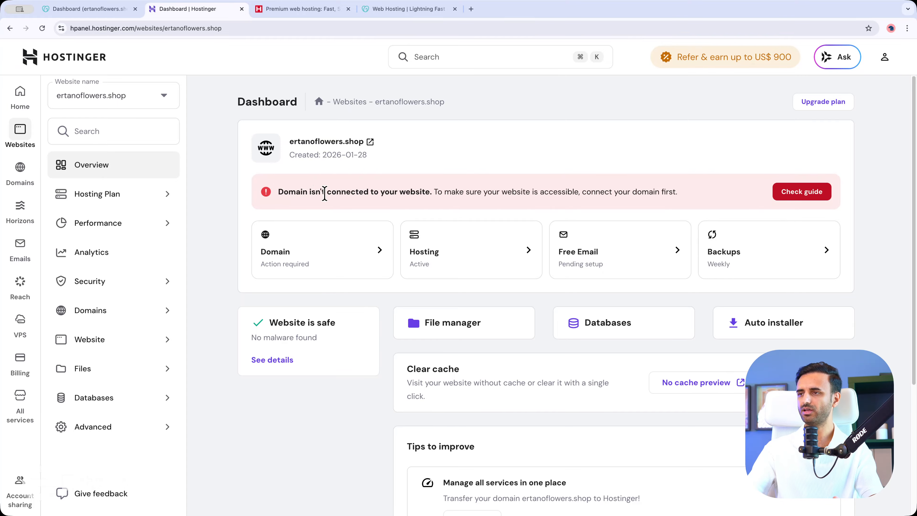
left_click(797, 197)
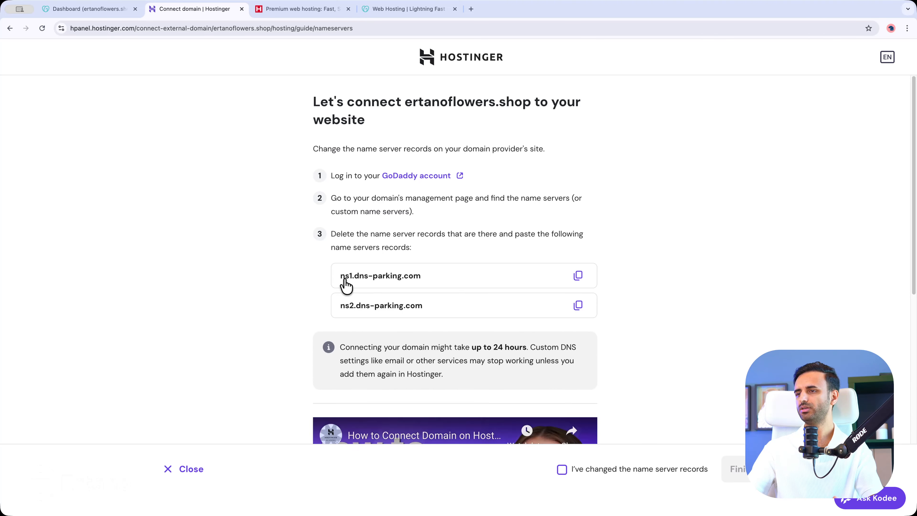
Review the two nameserver records, ns1.dns-parking.com and ns2.dns-parking.com, listed in the domain connection guide
left_click_drag(342, 283, 426, 287)
key("super+c")
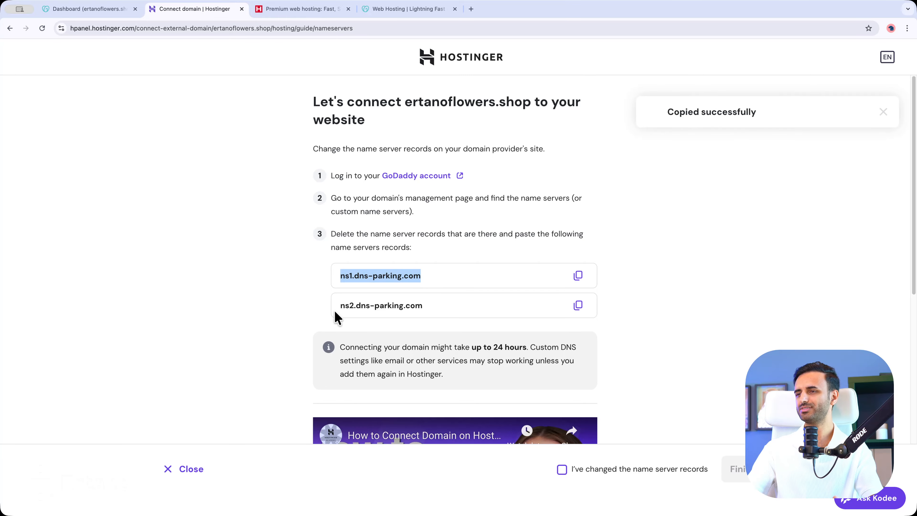
left_click(281, 307)
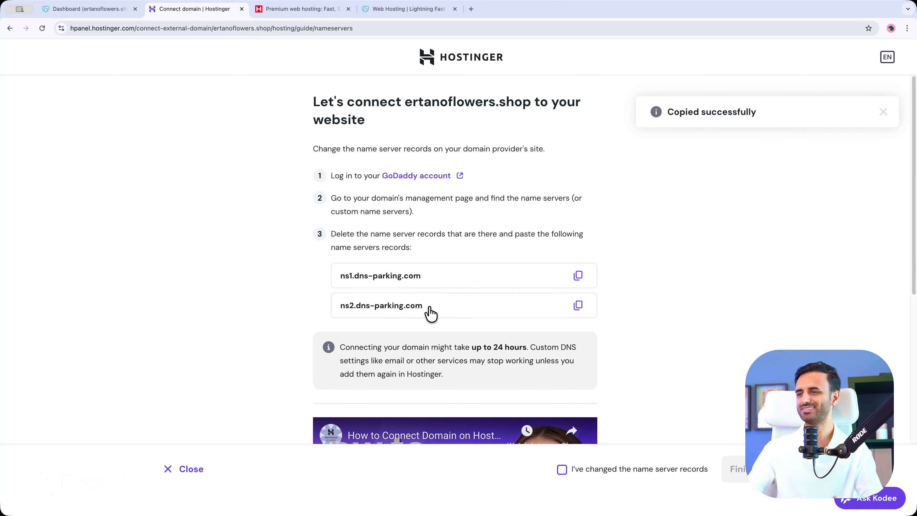
left_click_drag(429, 312, 340, 316)
key("super+c")
left_click(236, 318)
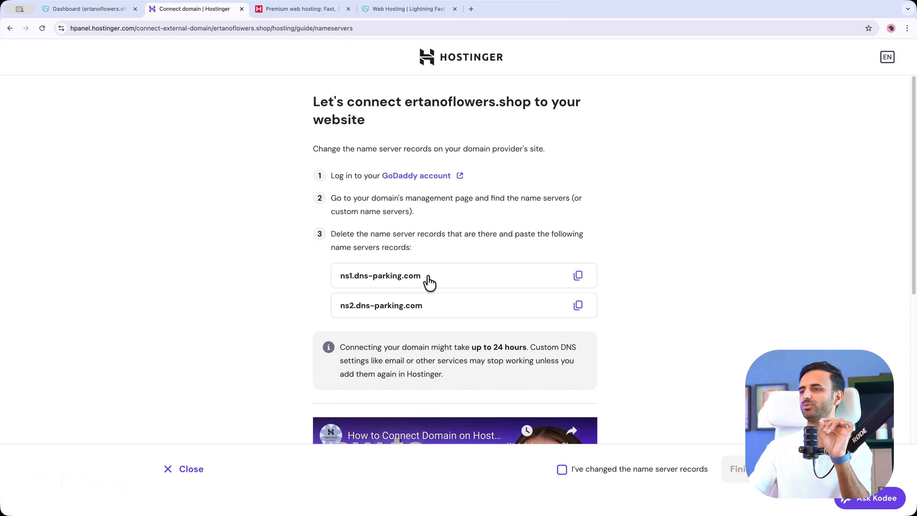
left_click(93, 15)
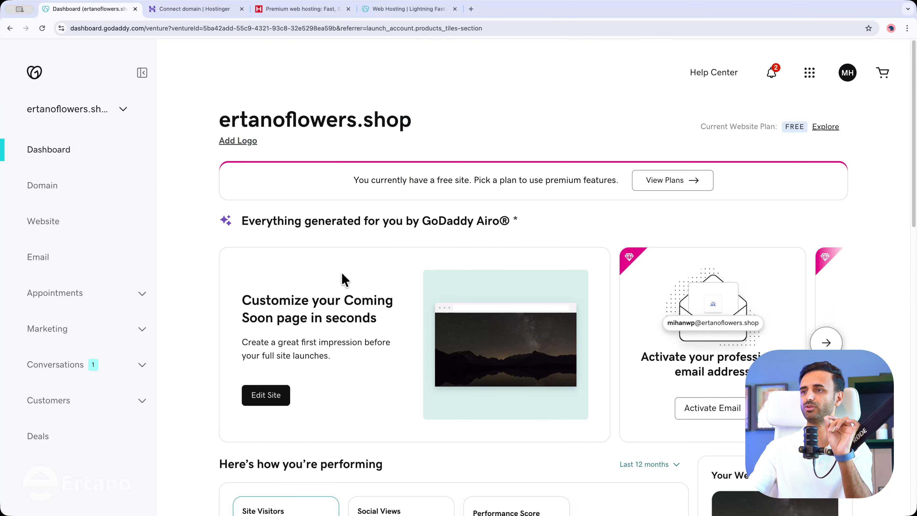
left_click(193, 9)
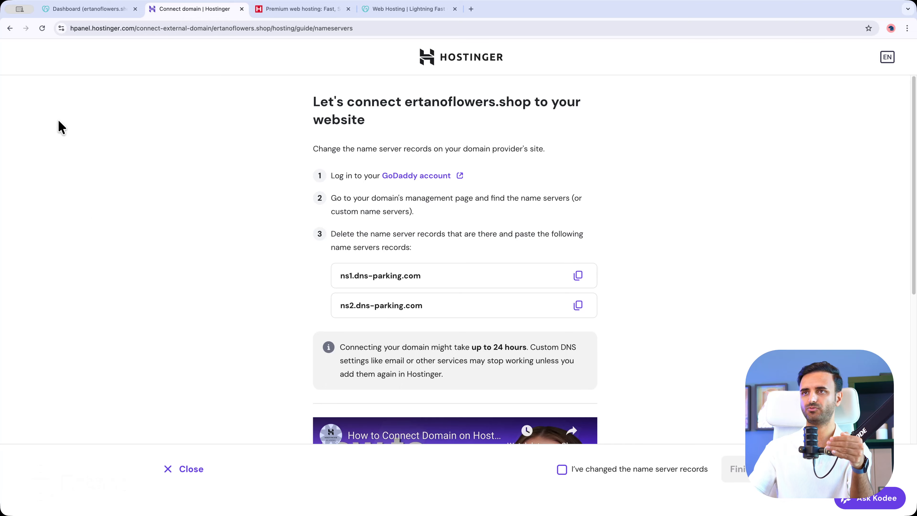
left_click_drag(93, 28, 137, 29)
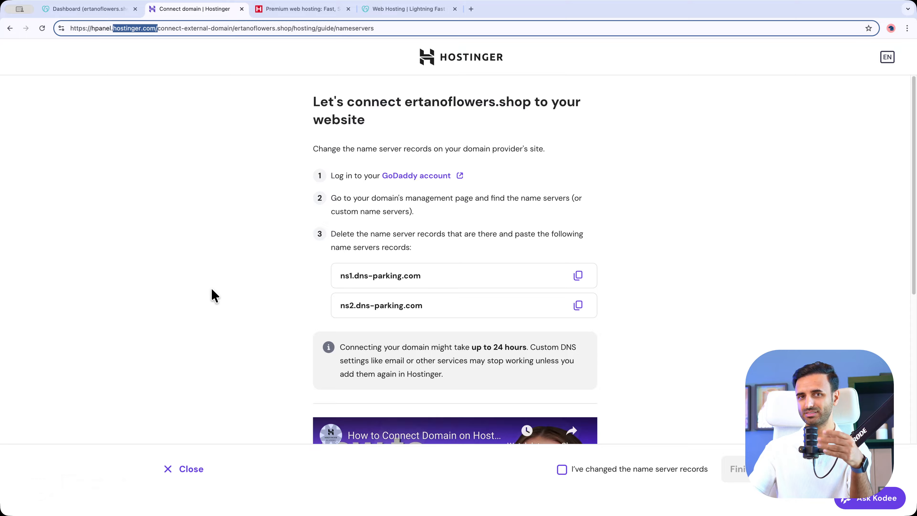
left_click(214, 295)
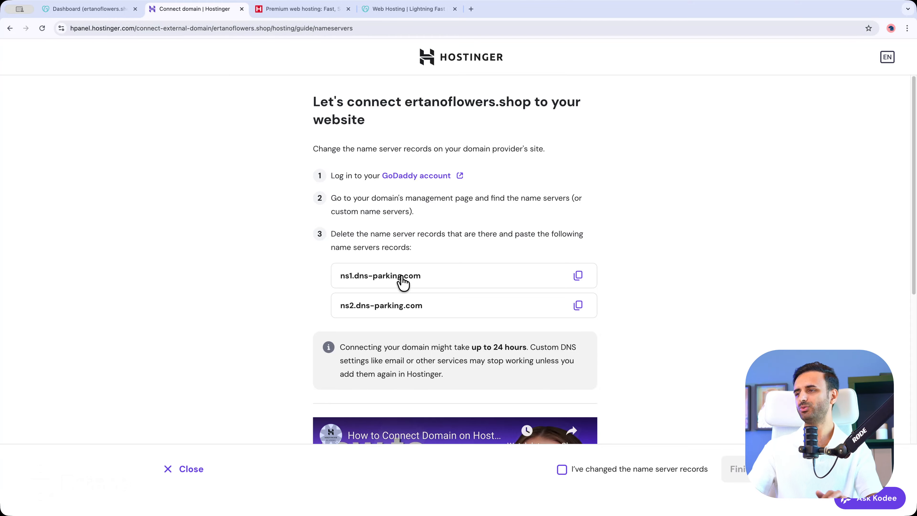
Copy the first nameserver record, ns1.dns-parking.com, from the connection guide
left_click(477, 285)
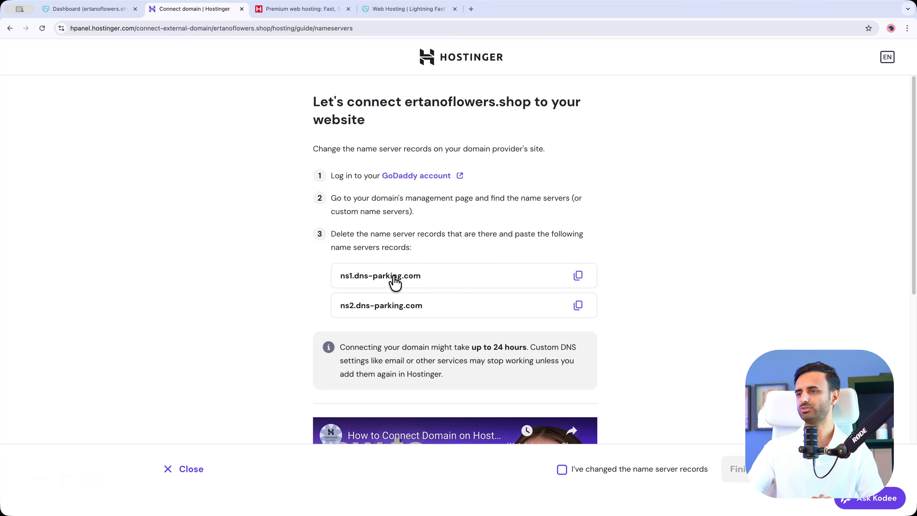
left_click(582, 276)
left_click(579, 279)
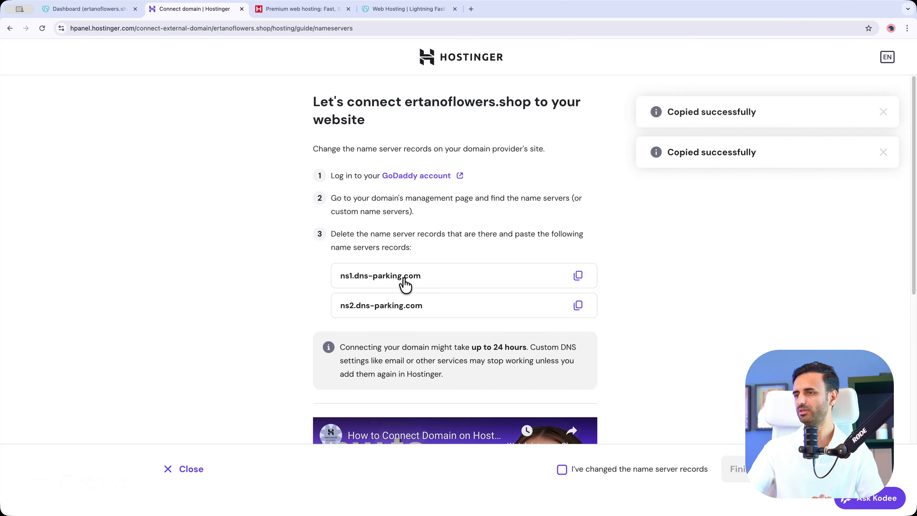
Switch to GoDaddy and open the DNS nameserver settings of the domain ertanoflowers.shop
left_click(87, 9)
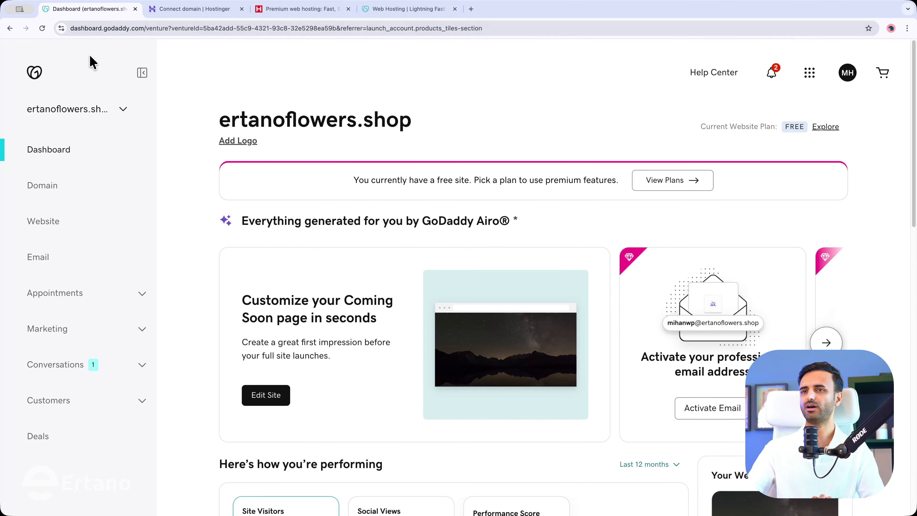
left_click(43, 186)
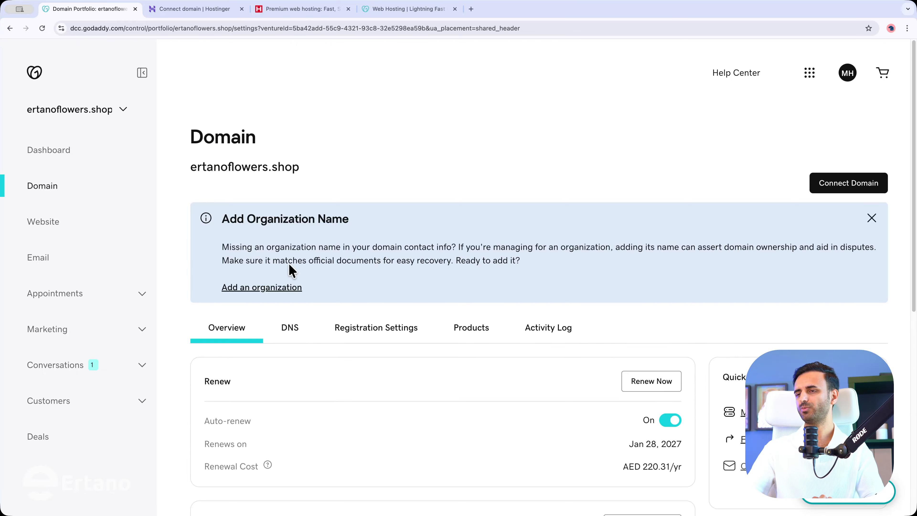
scroll(361, 419, "down", 3)
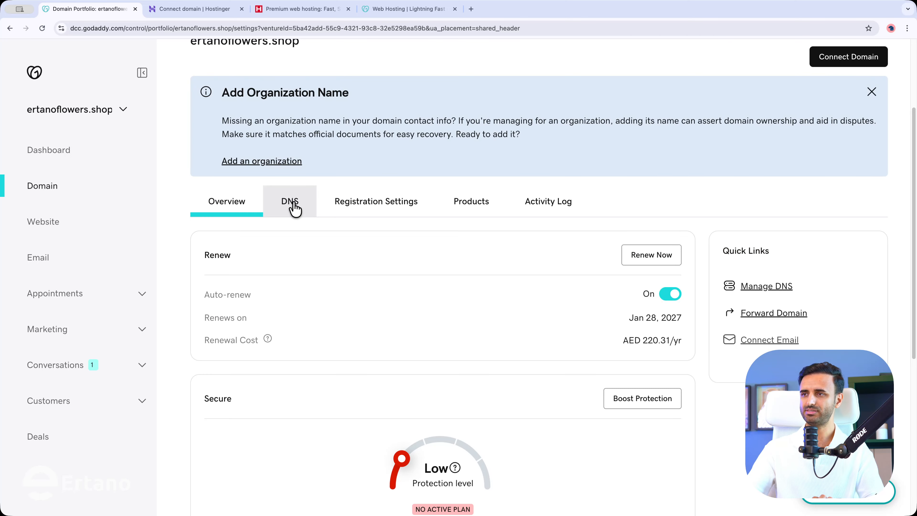
left_click(291, 203)
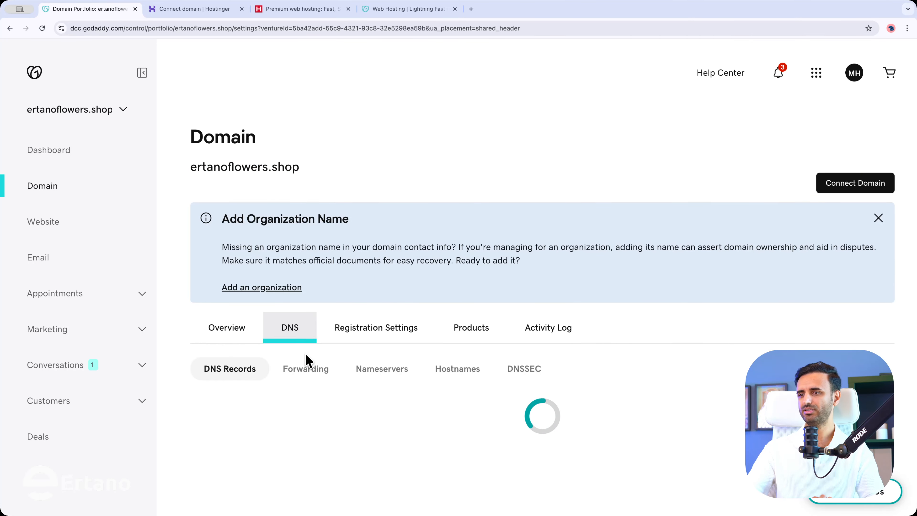
scroll(395, 435, "down", 5)
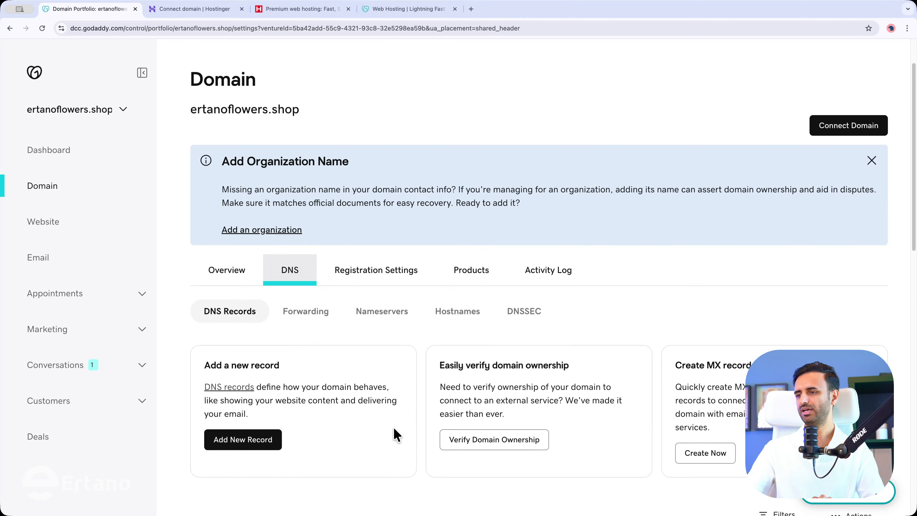
scroll(415, 365, "down", 3)
scroll(379, 295, "up", 8)
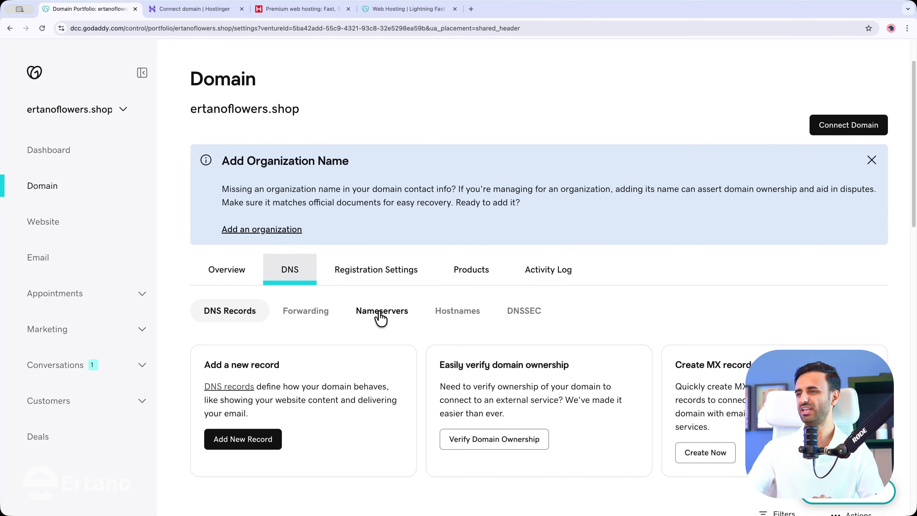
left_click(381, 313)
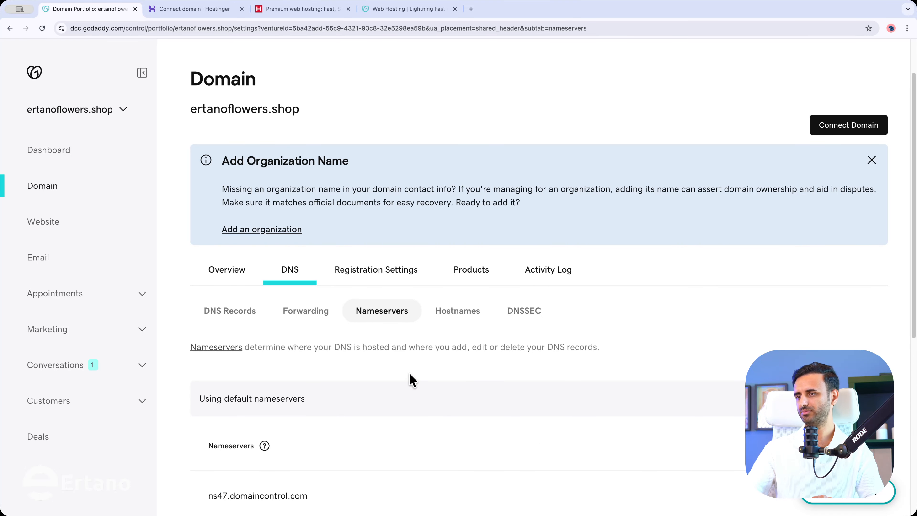
scroll(465, 415, "down", 5)
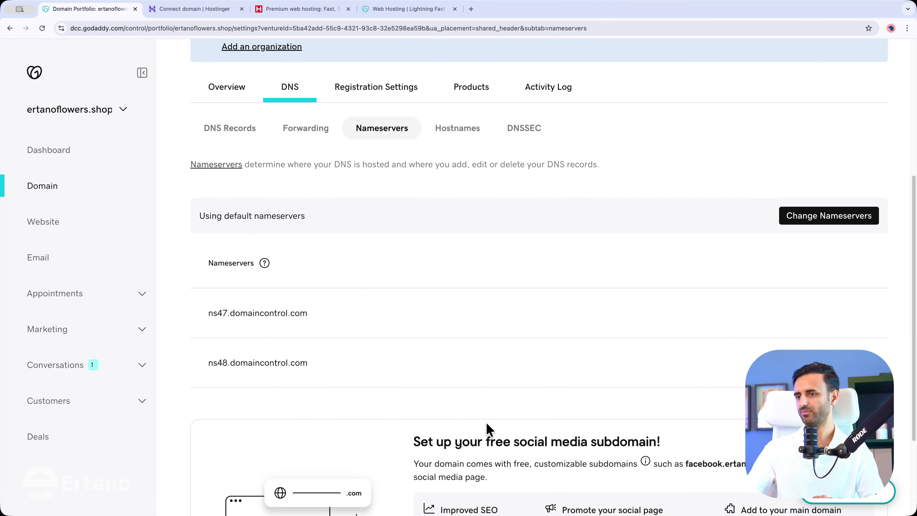
Change the domain to use its own nameservers and enter ns1.dns-parking.com as Nameserver 1
left_click(813, 221)
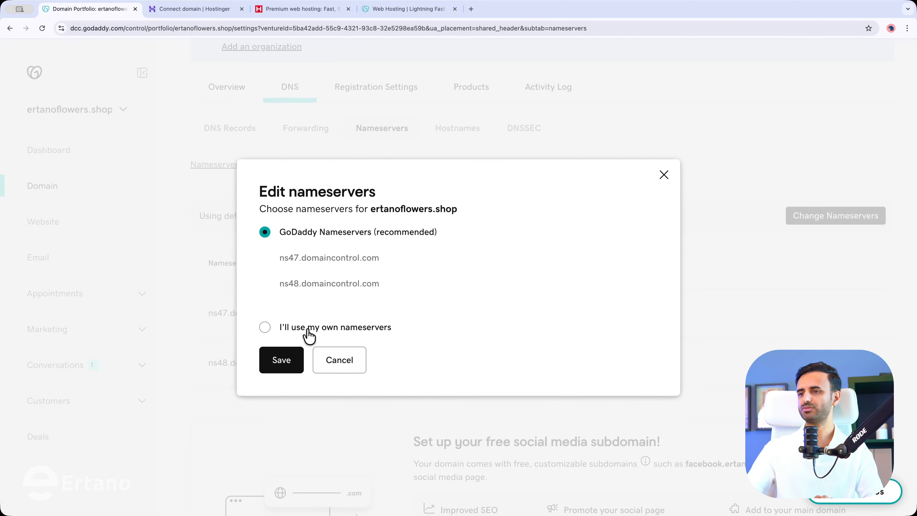
left_click(326, 329)
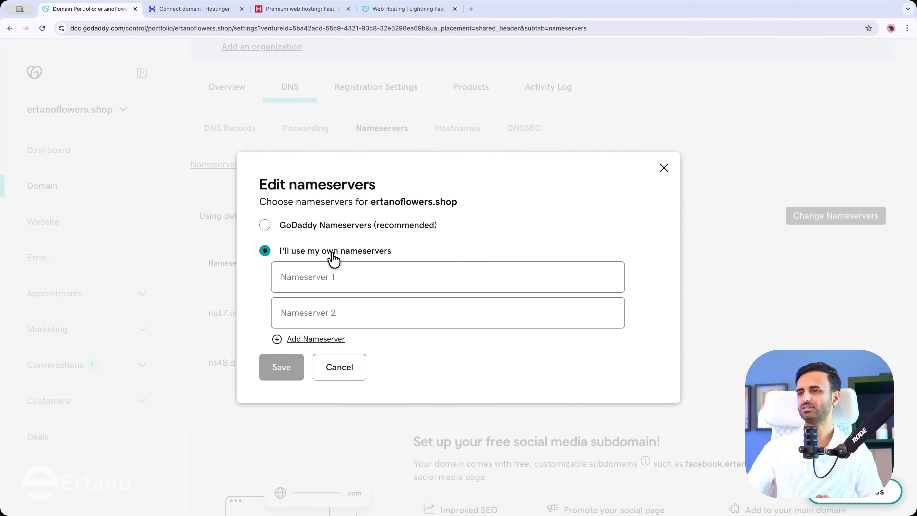
left_click(364, 277)
key("ctrl+v")
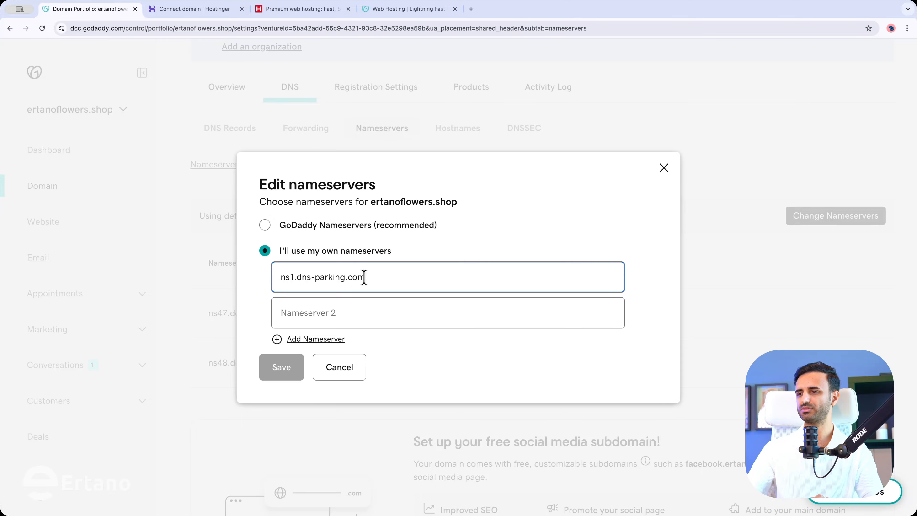
Copy ns2.dns-parking.com from the Hostinger guide and enter it as Nameserver 2 in GoDaddy
left_click(197, 9)
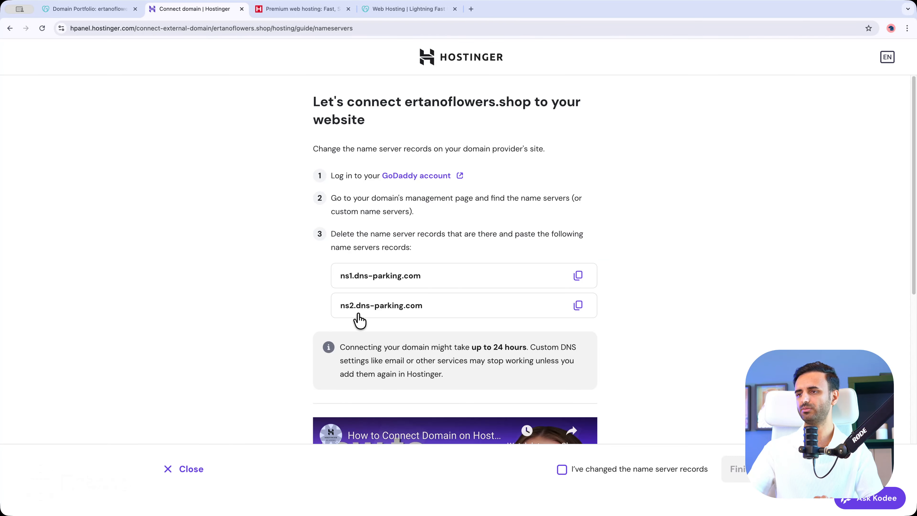
left_click(356, 310)
left_click(95, 13)
left_click(300, 306)
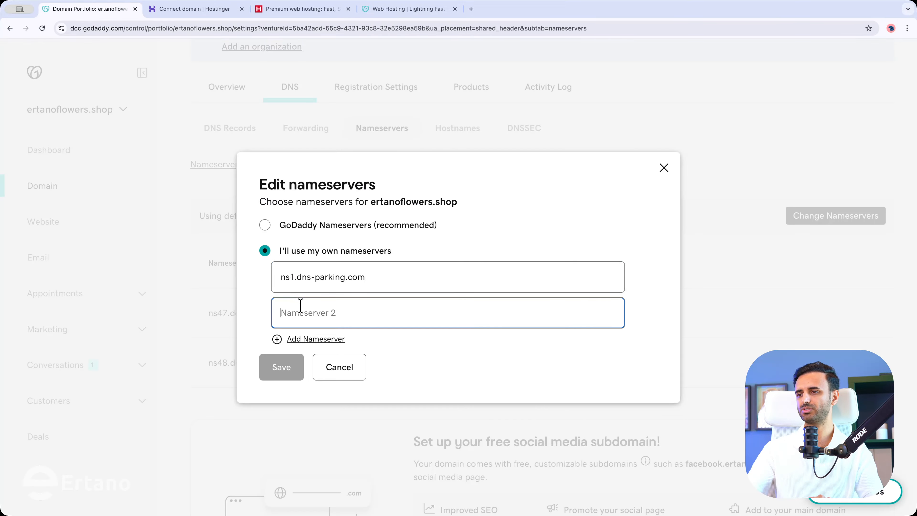
key("ctrl+v")
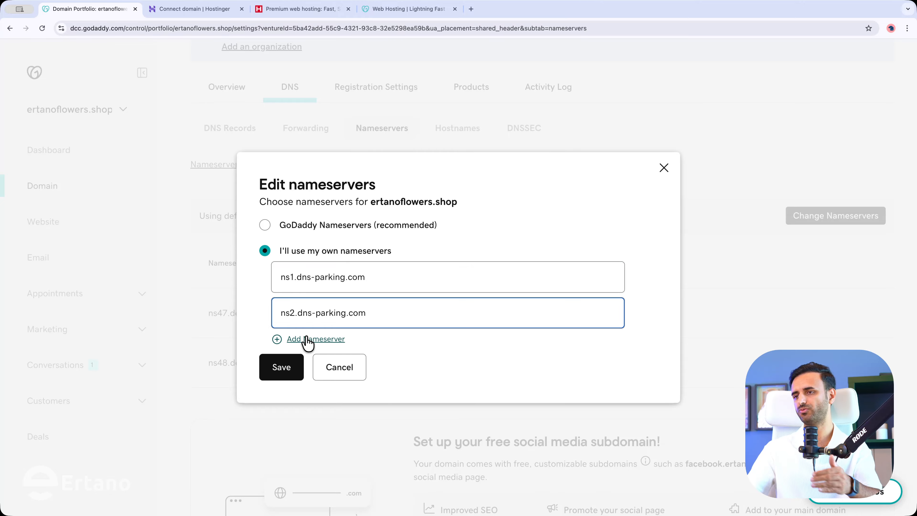
left_click(318, 341)
left_click(638, 332)
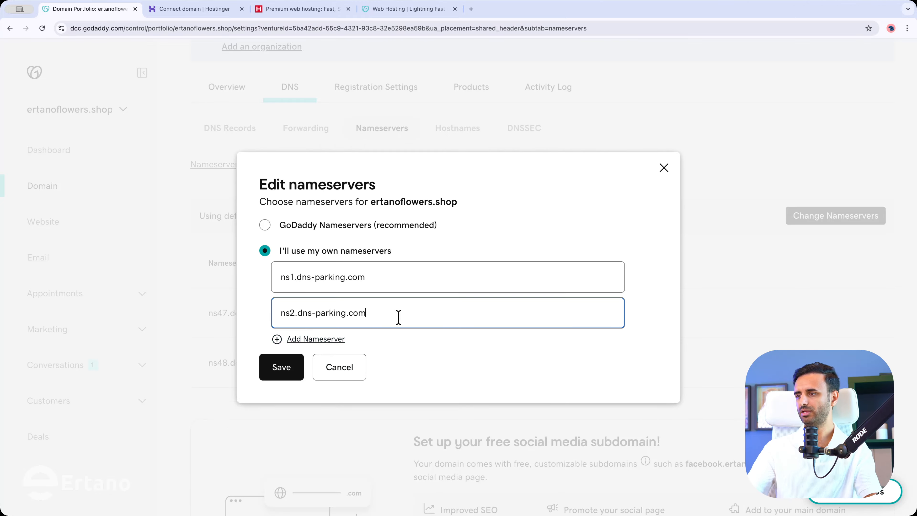
triple_click(375, 284)
triple_click(379, 315)
triple_click(381, 270)
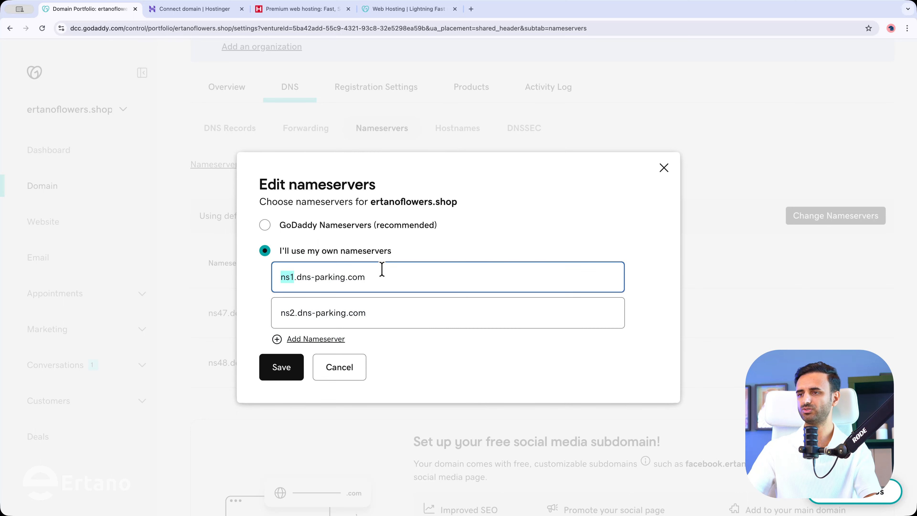
left_click(383, 272)
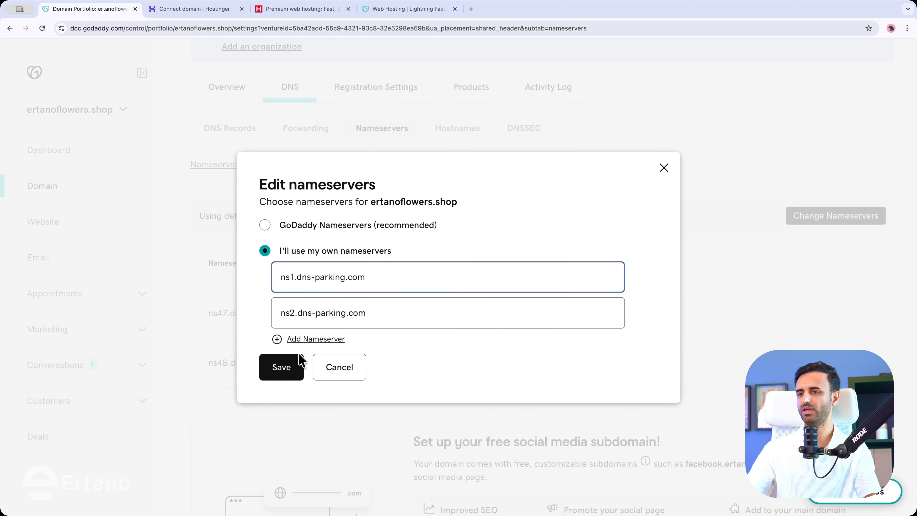
Save the custom nameservers for ertanoflowers.shop and consent to the nameserver update
left_click(282, 368)
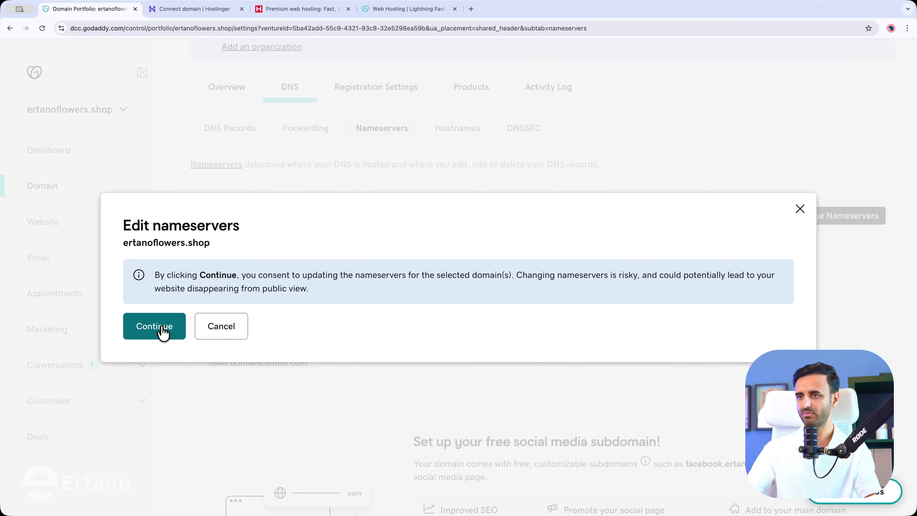
left_click(162, 332)
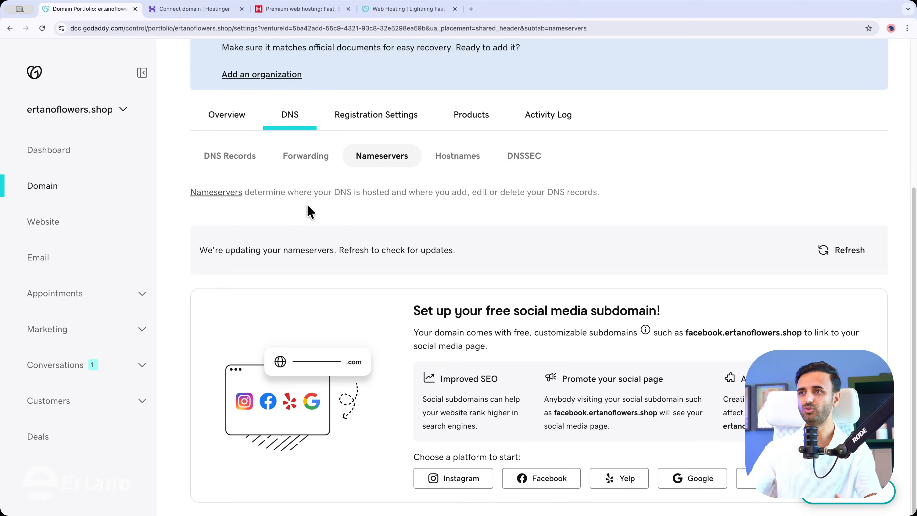
scroll(340, 243, "up", 1)
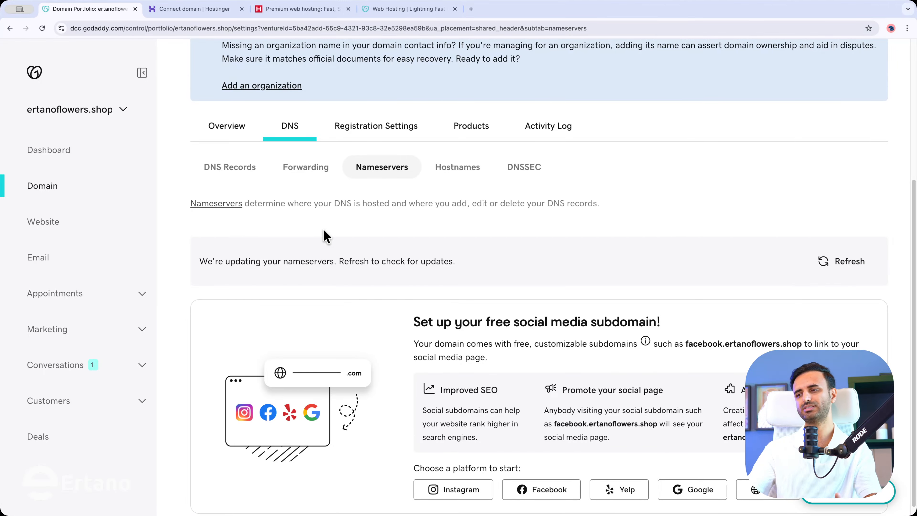
scroll(326, 237, "up", 3)
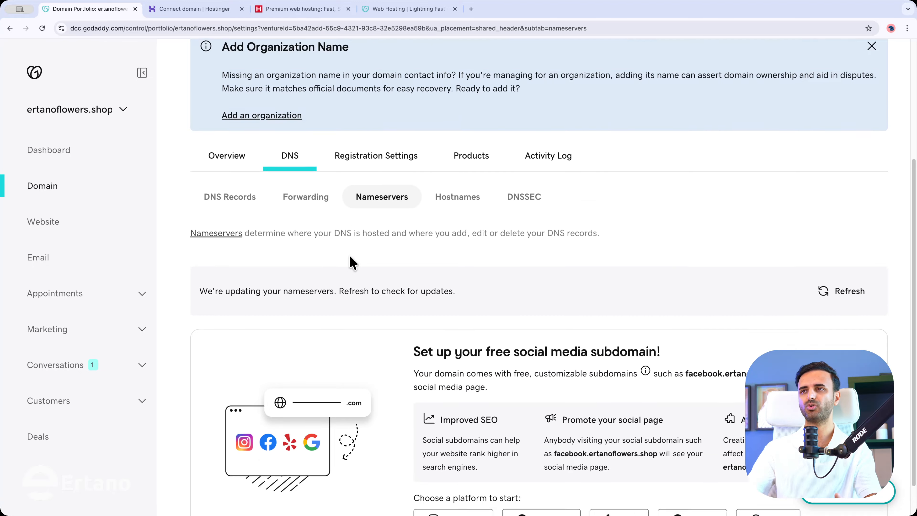
scroll(348, 307, "up", 2)
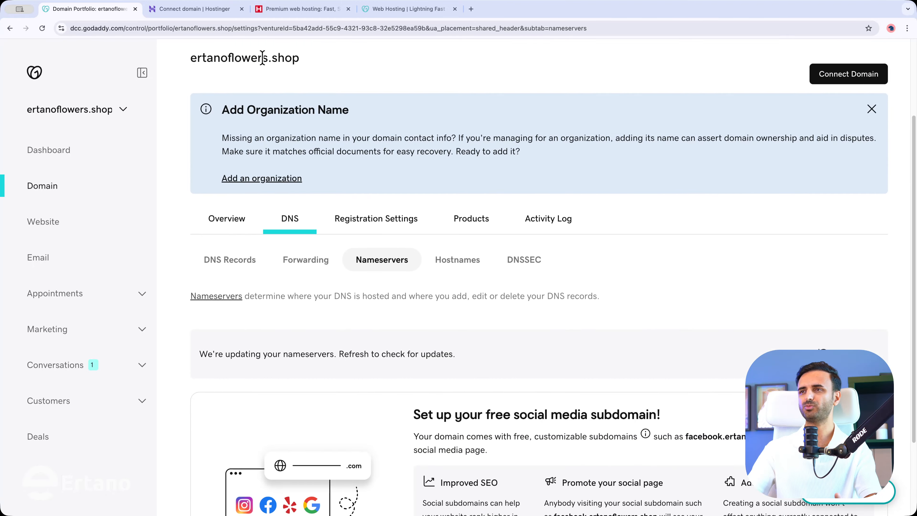
left_click_drag(268, 58, 319, 61)
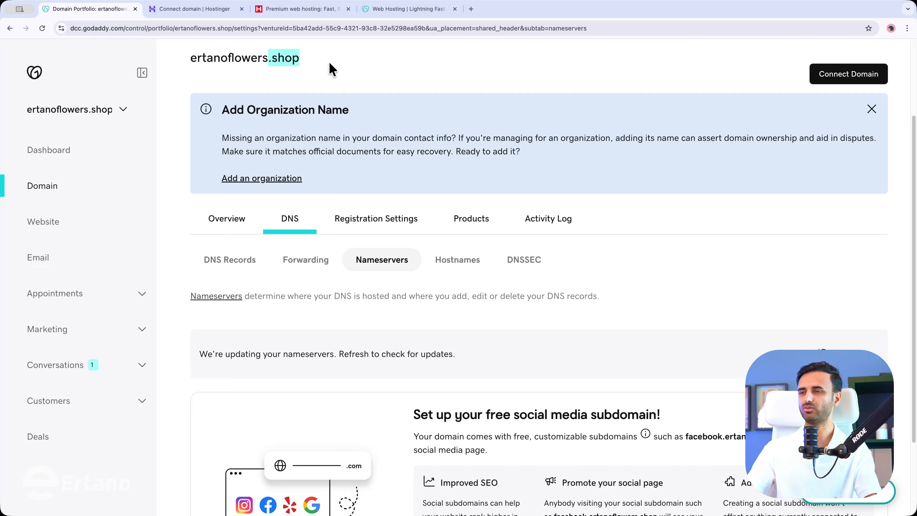
left_click(329, 75)
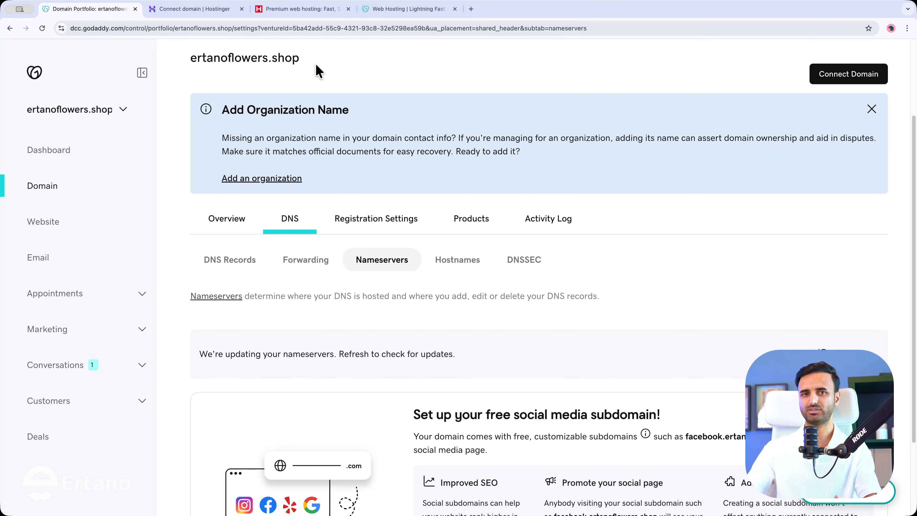
left_click(174, 10)
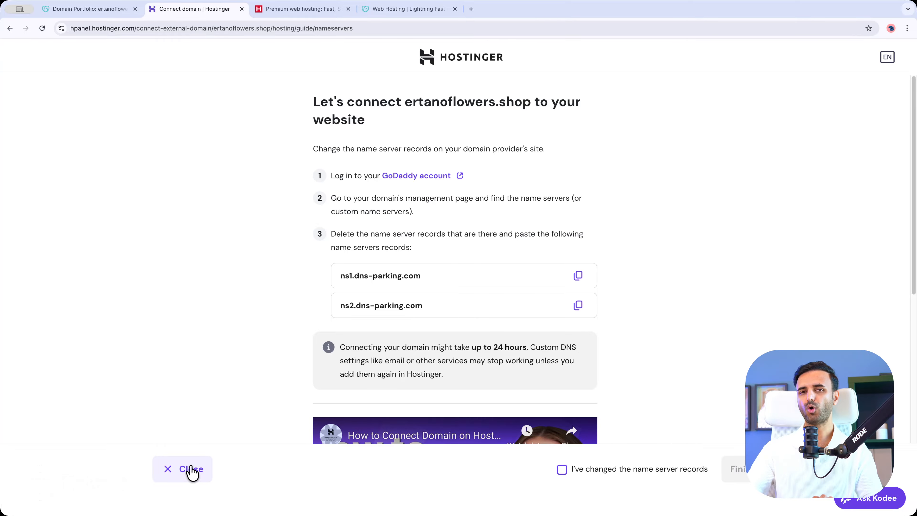
left_click(104, 11)
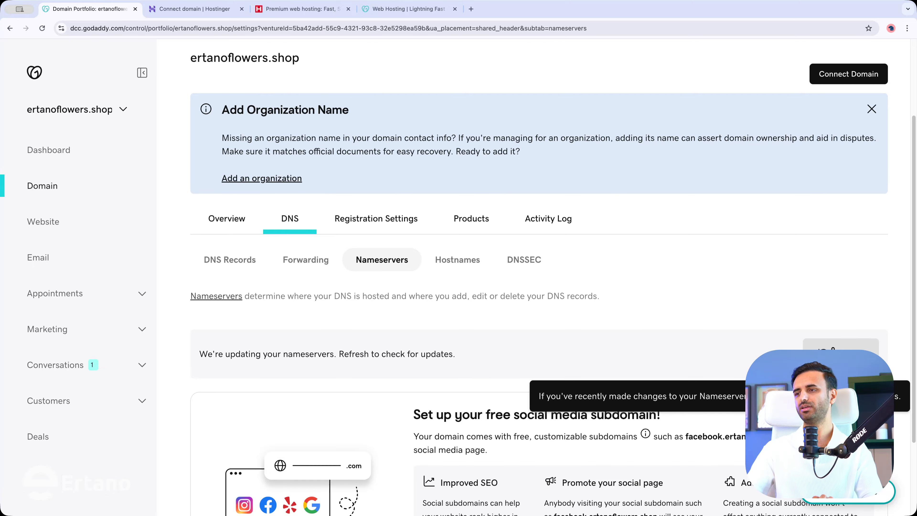
Refresh the nameserver update status of ertanoflowers.shop in GoDaddy and check the nameservers listed for the domain
left_click(831, 356)
scroll(515, 407, "down", 1)
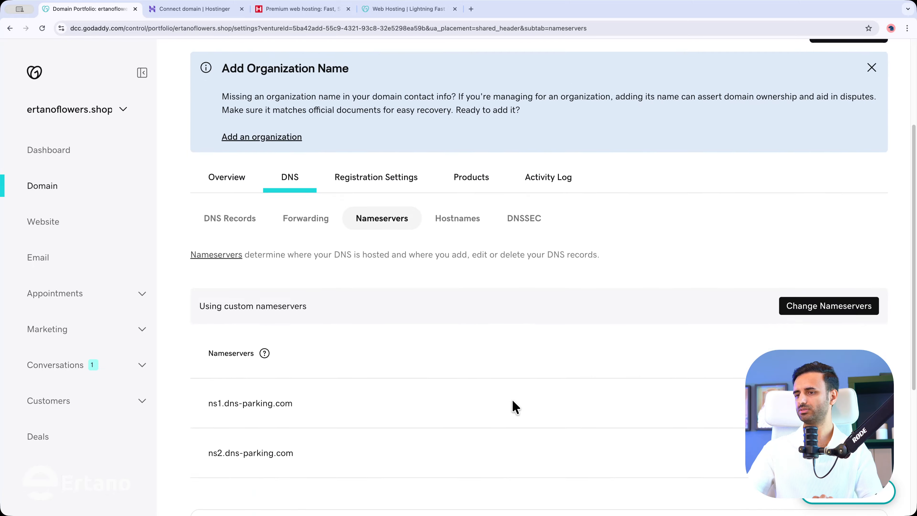
scroll(516, 406, "down", 1)
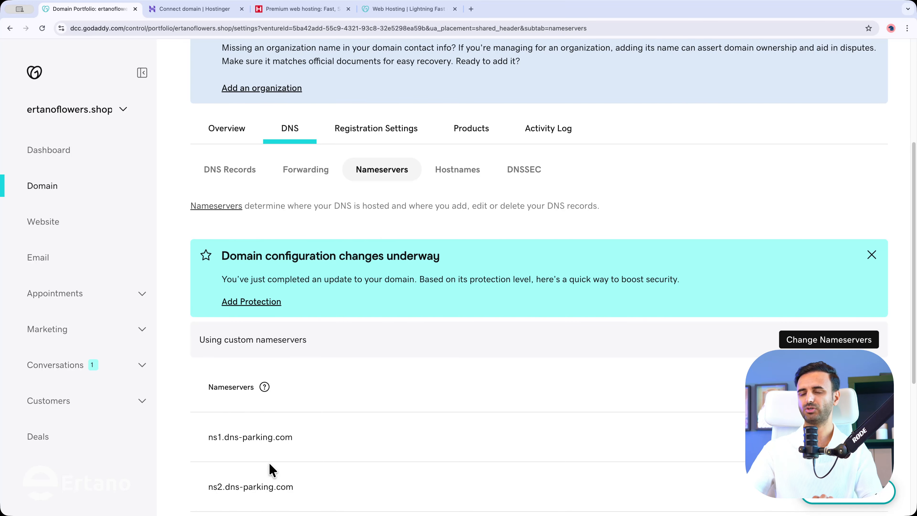
scroll(294, 434, "down", 2)
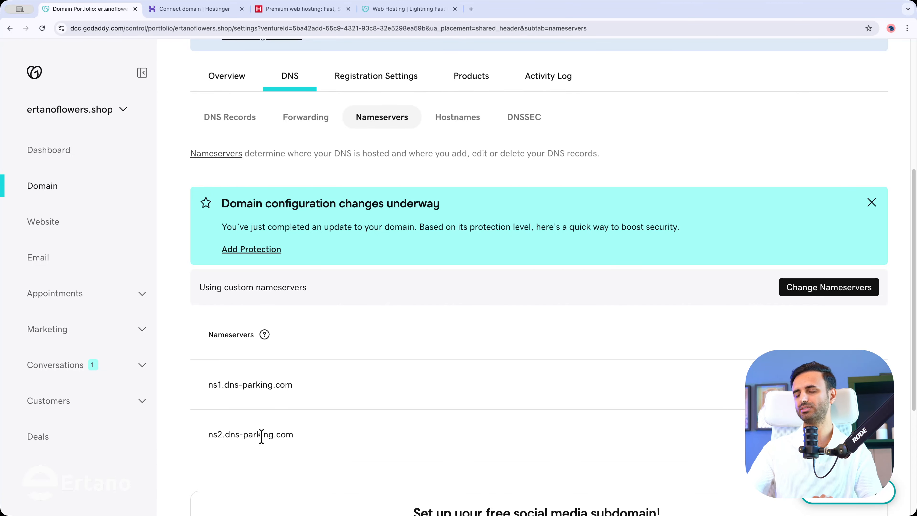
Switch to Hostinger, confirm that the name server records have been changed, finish the connection guide and dismiss the feedback survey
left_click(190, 9)
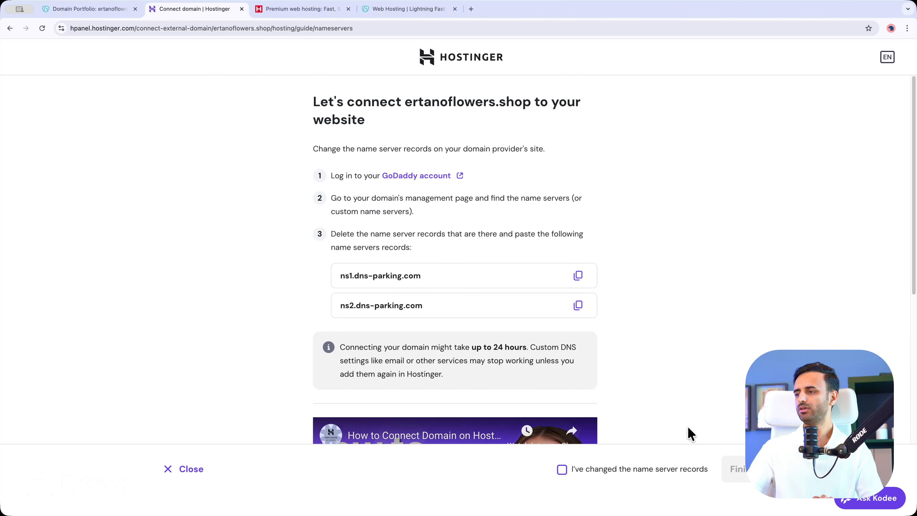
left_click(616, 469)
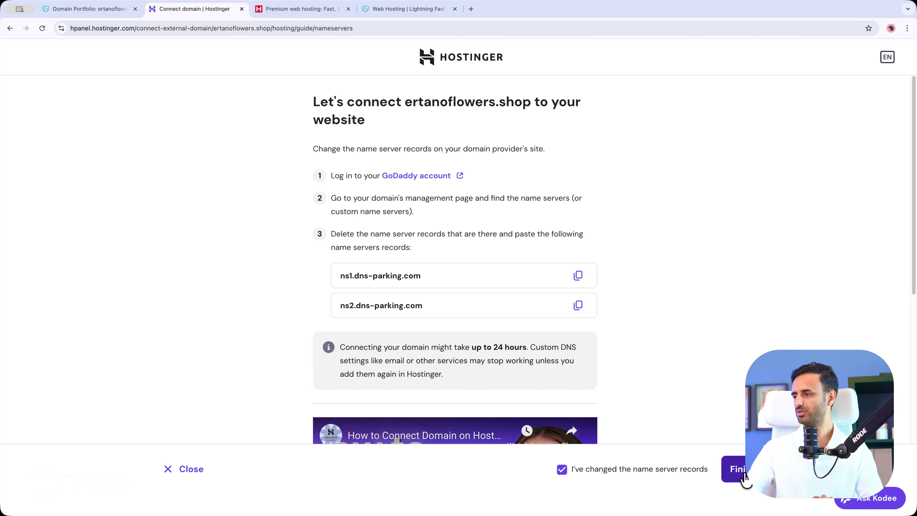
left_click(737, 470)
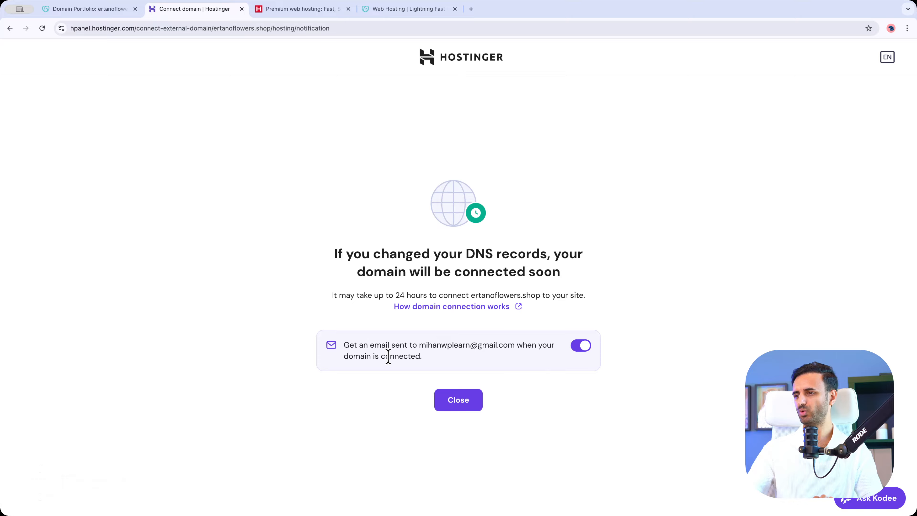
left_click(462, 401)
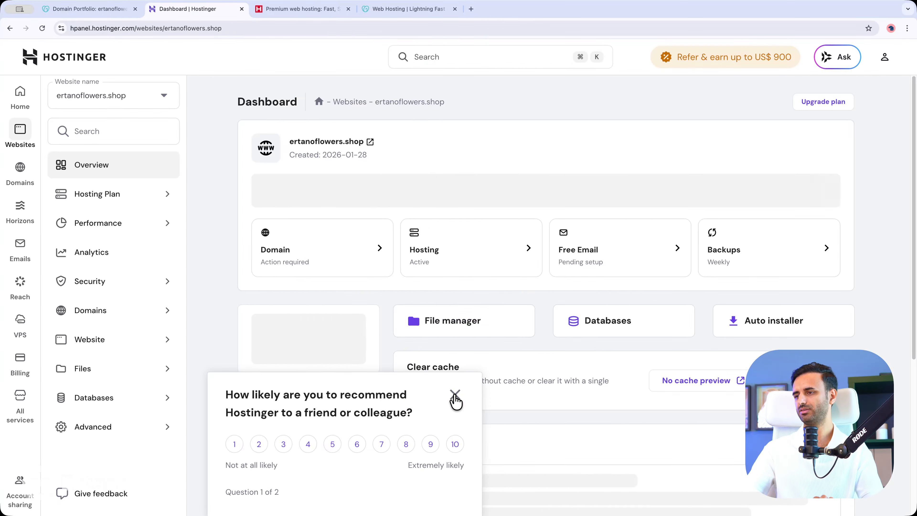
left_click(455, 394)
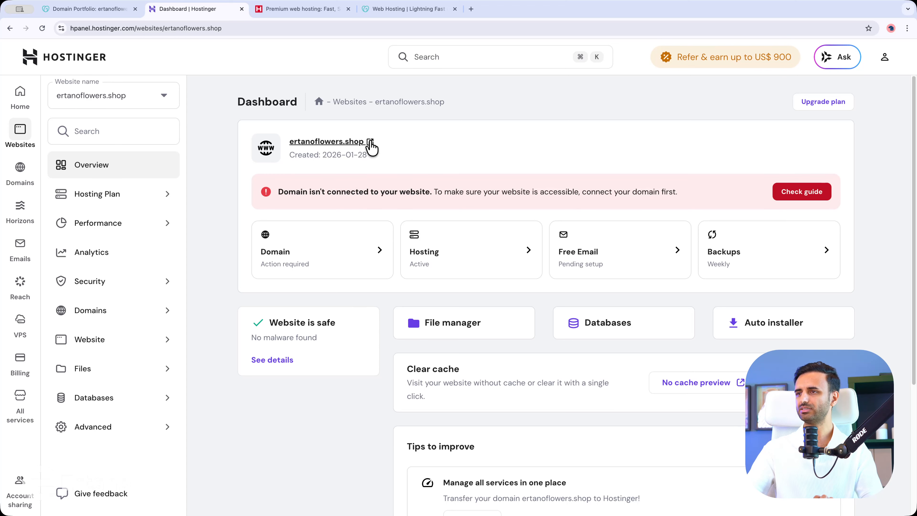
Copy the domain ertanoflowers.shop from the Hostinger dashboard, open it in a new browser tab and look through the live page
left_click_drag(401, 149, 291, 146)
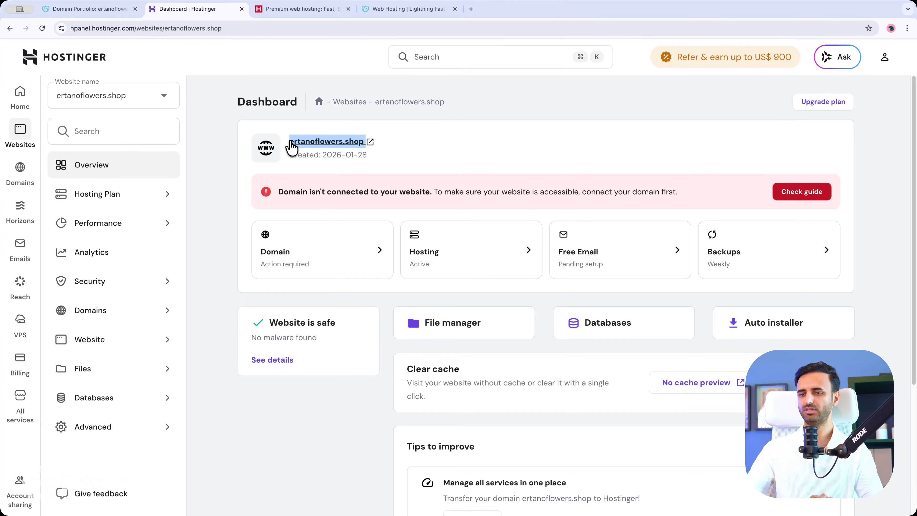
key("super+c")
key("super+t")
key("super+v")
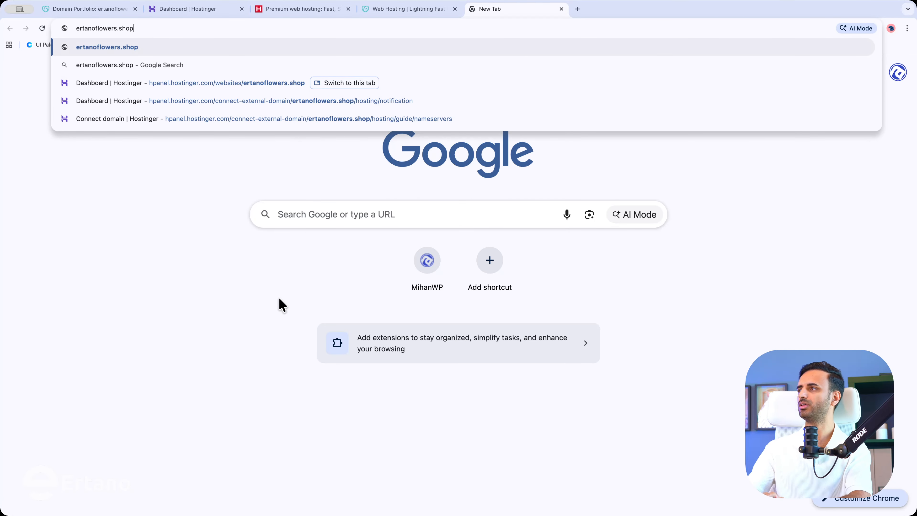
key("Return")
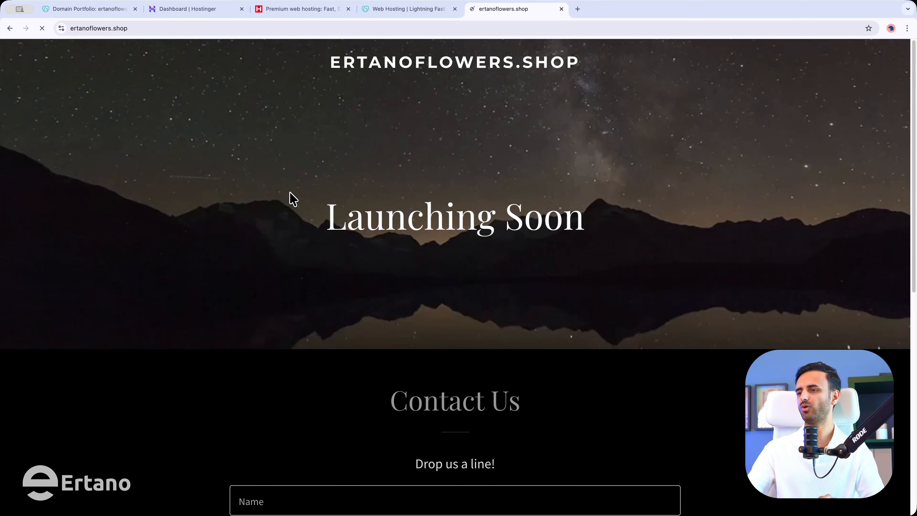
scroll(397, 326, "down", 10)
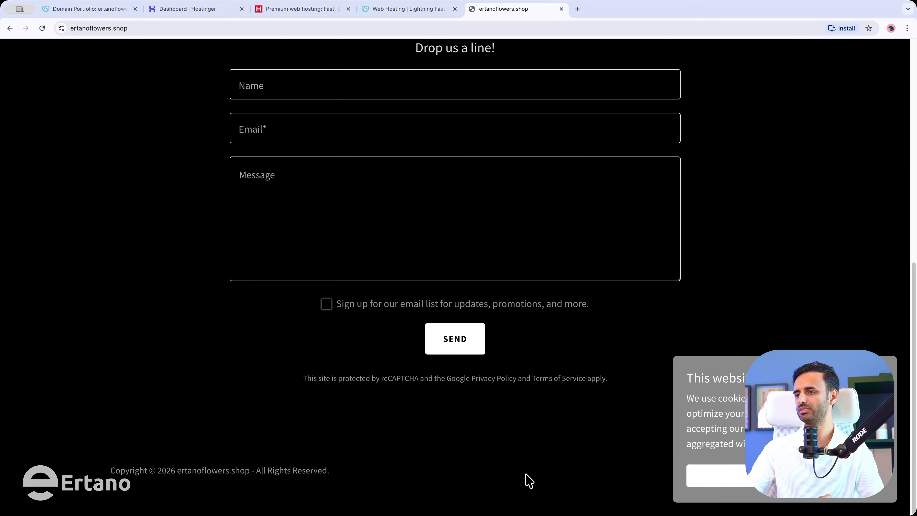
scroll(130, 125, "up", 10)
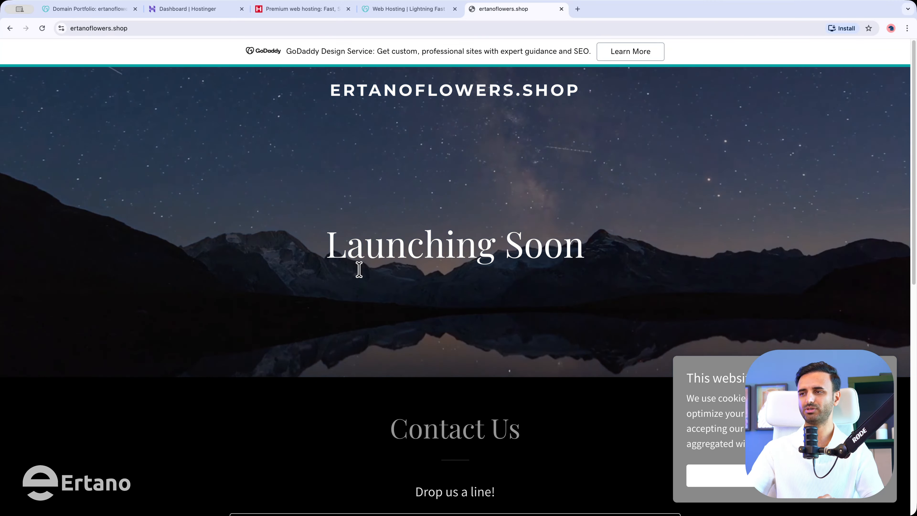
Compare the live ertanoflowers.shop page with the domain's GoDaddy nameserver settings and its Hostinger dashboard
left_click(91, 12)
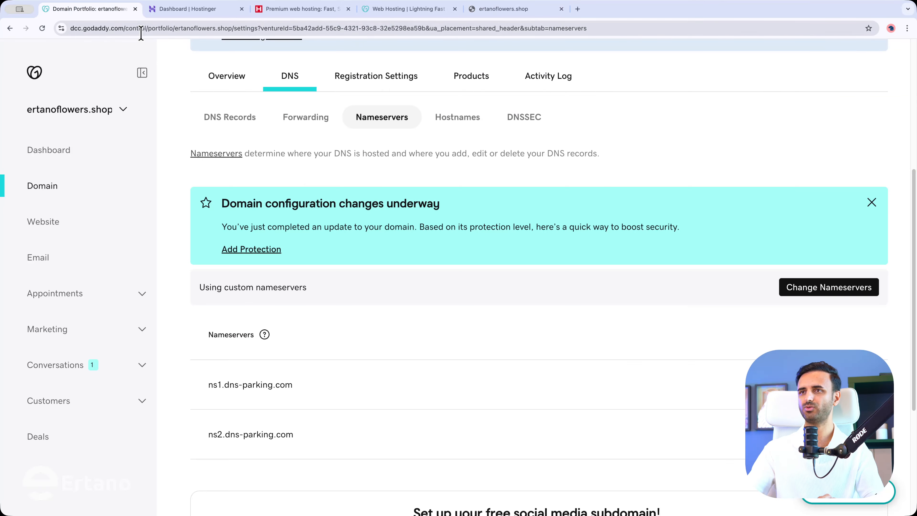
left_click(484, 11)
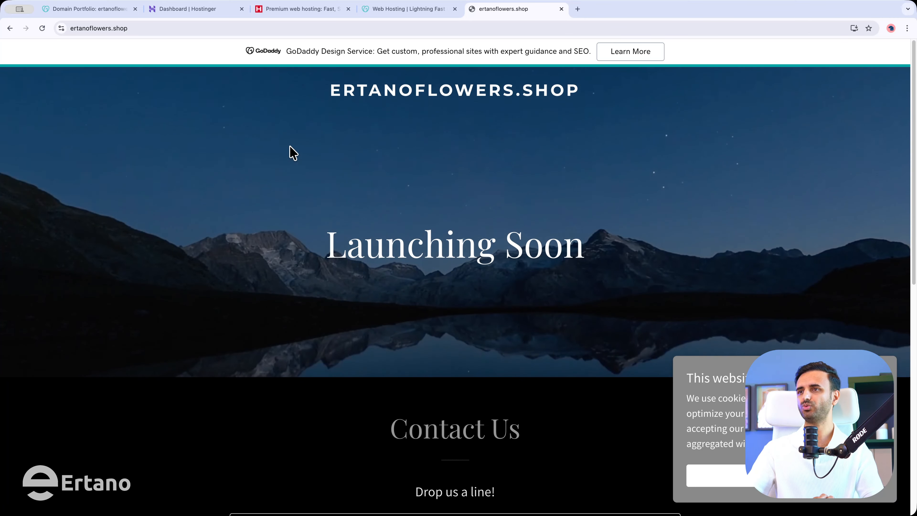
left_click(199, 11)
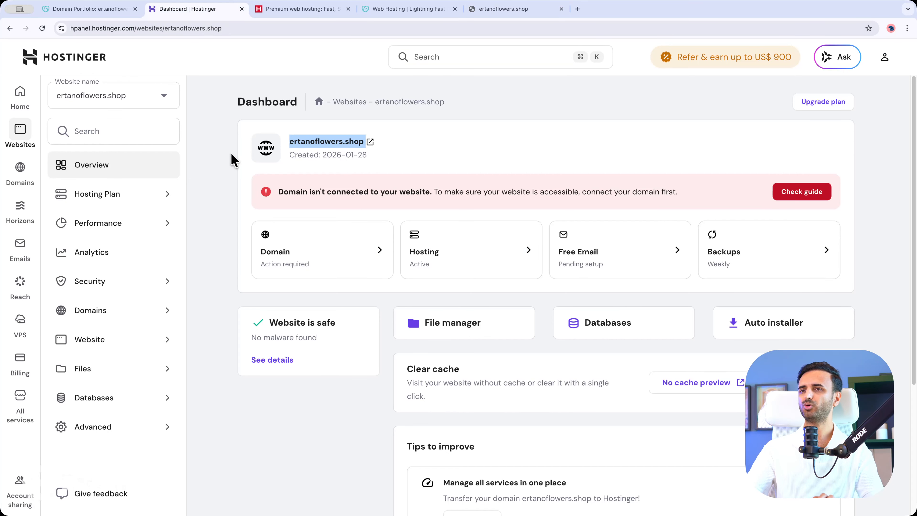
left_click(532, 11)
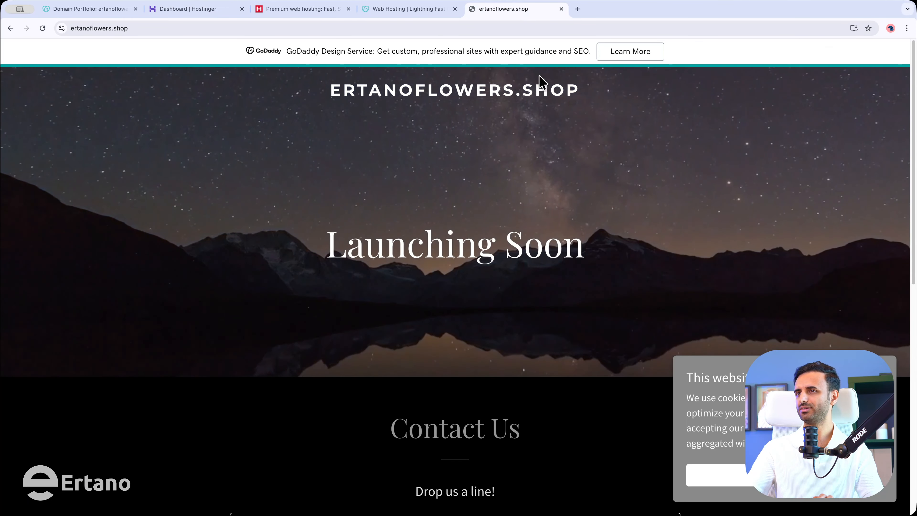
scroll(542, 381, "down", 10)
scroll(536, 461, "up", 10)
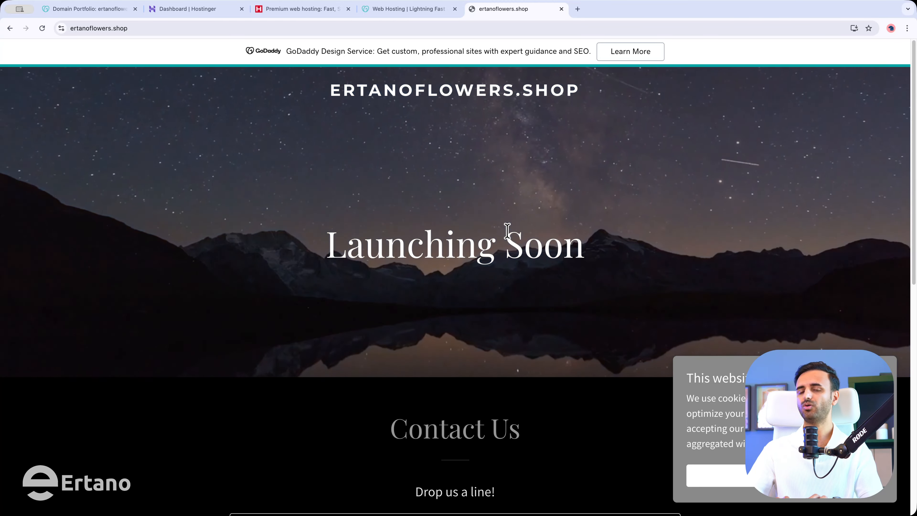
Open intodns.com in a new browser tab and run a DNS report for ertanoflowers.shop
key("super+t")
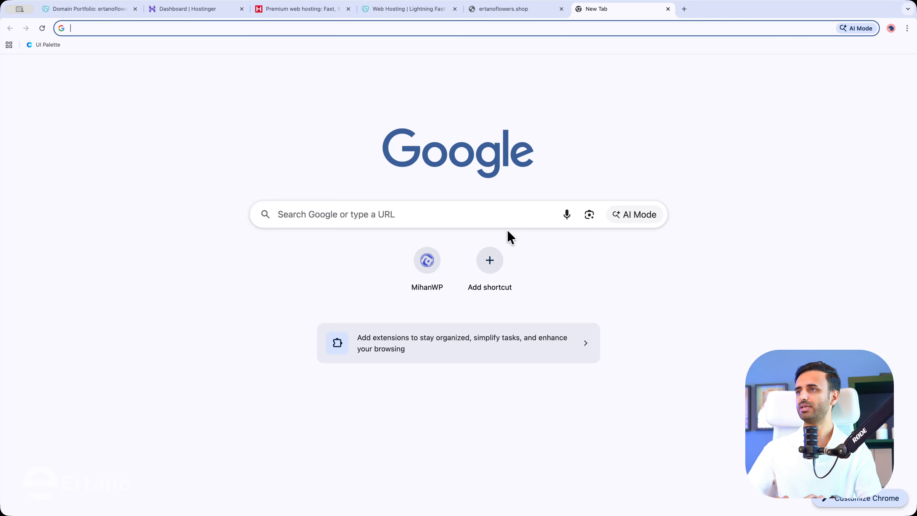
type("intodns.com")
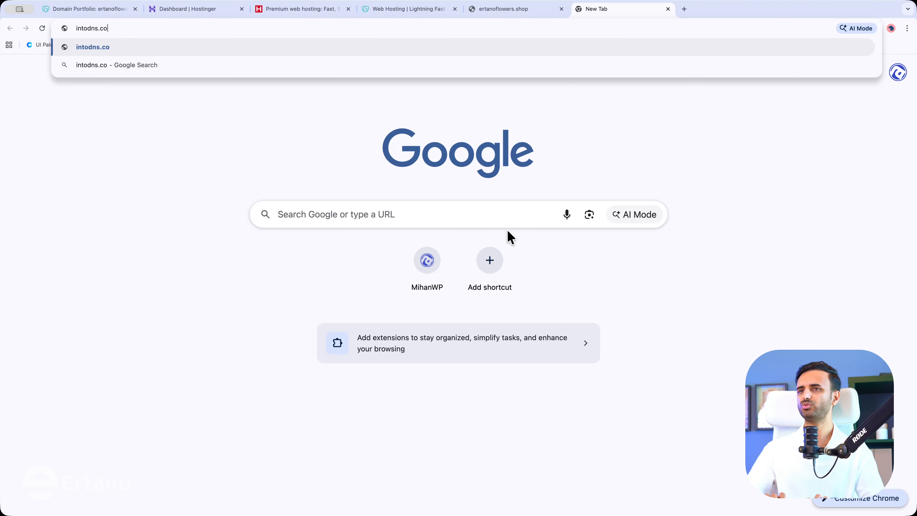
key("Return")
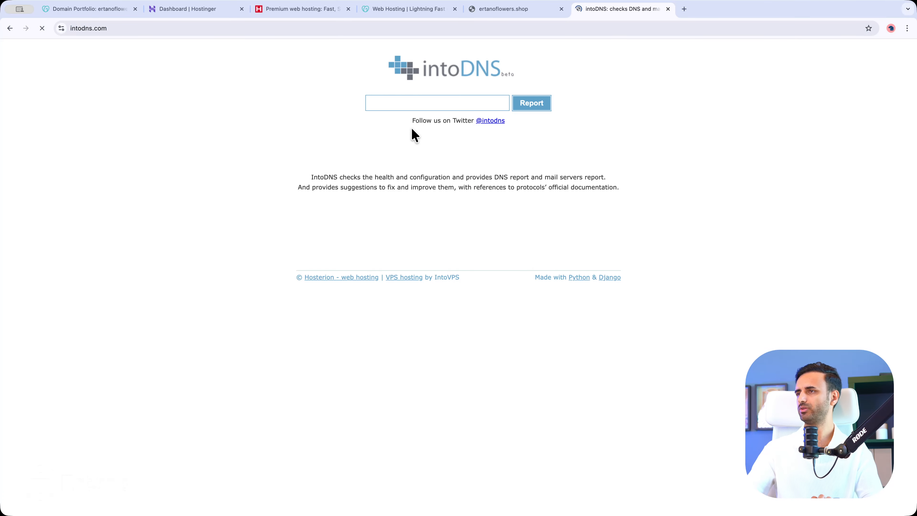
left_click(412, 97)
type("ertano")
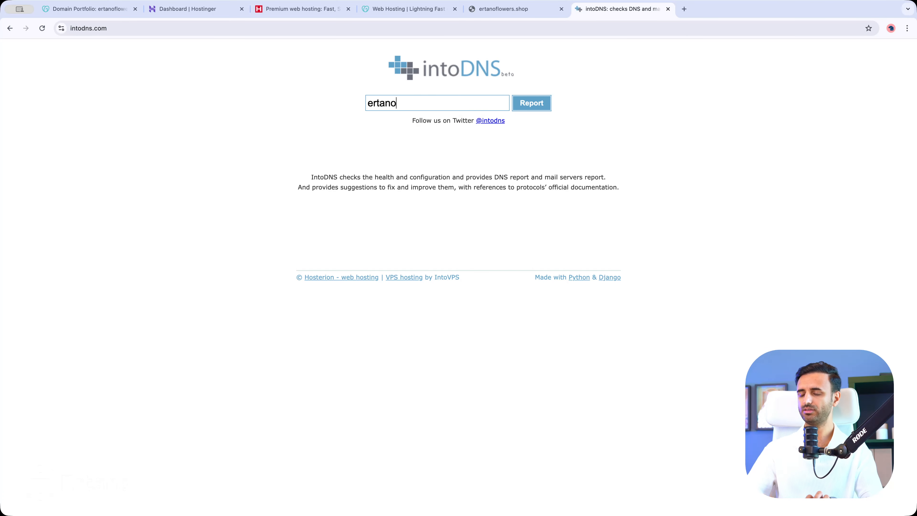
type("flowers.s")
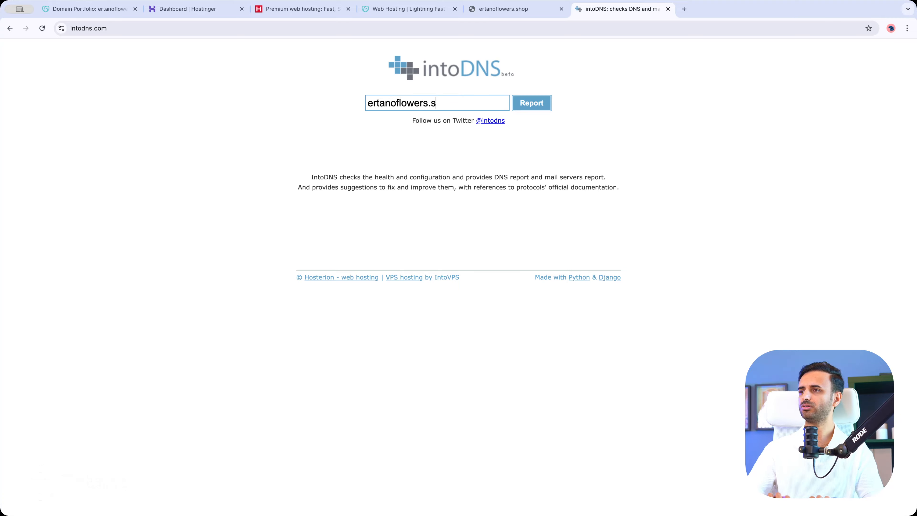
type("hop")
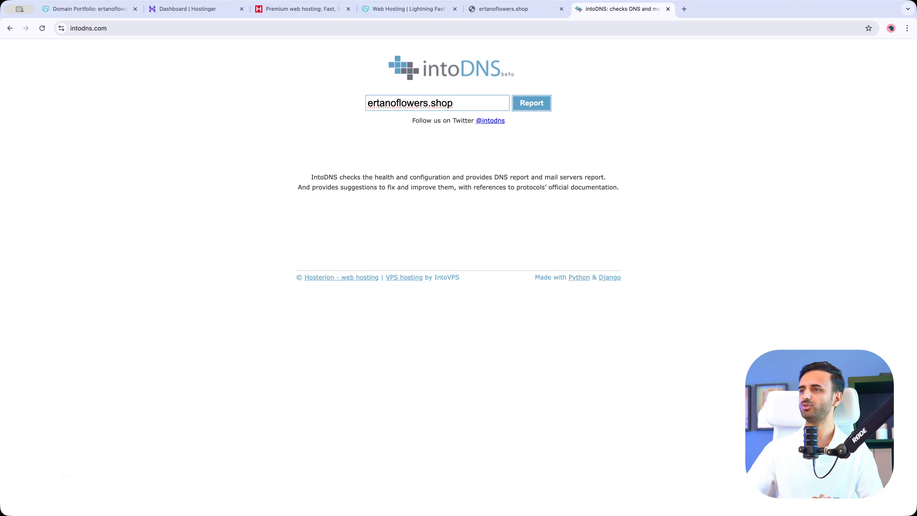
left_click(539, 105)
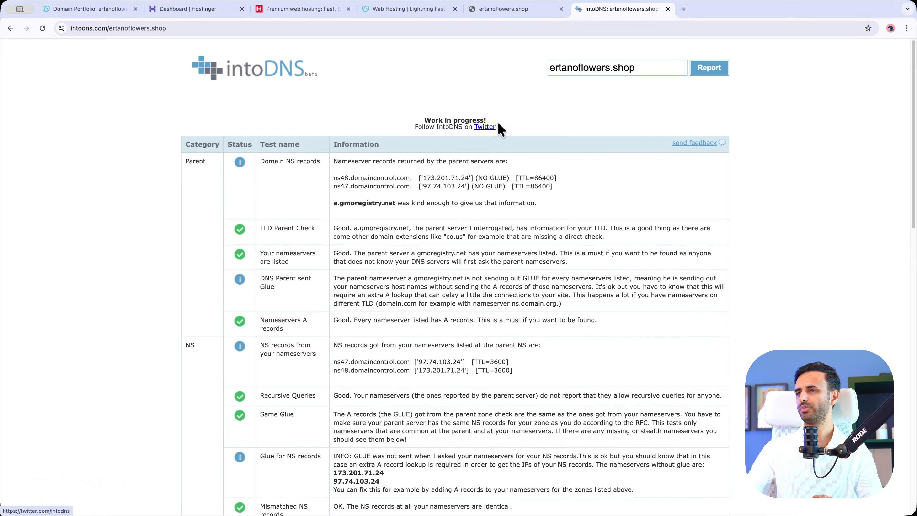
Rerun the intoDNS report with the domain name copied from GoDaddy and review its NS, SOA, MX and WWW records
left_click(95, 10)
scroll(293, 200, "up", 5)
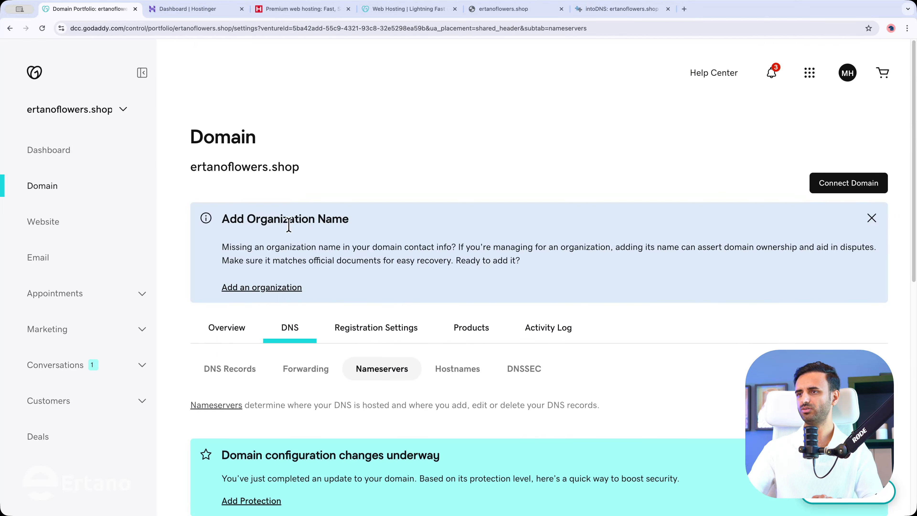
triple_click(283, 167)
key("ctrl+c")
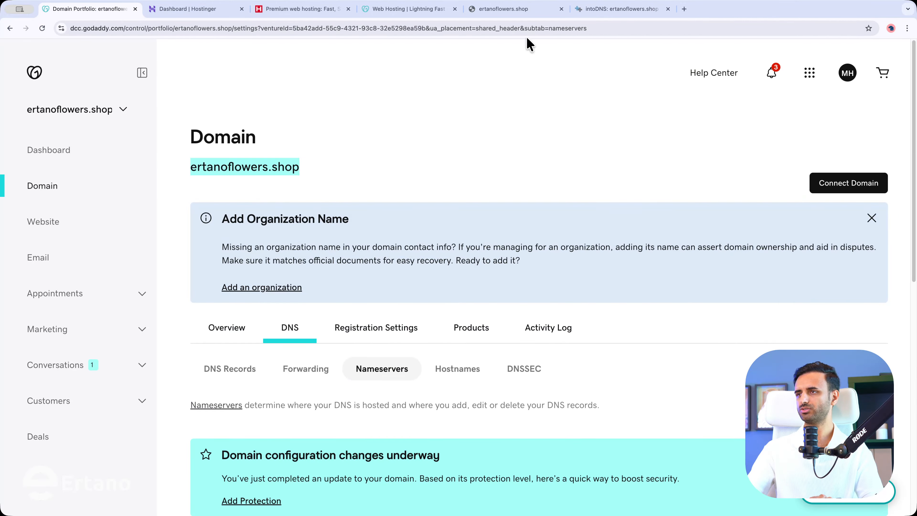
left_click(598, 11)
triple_click(556, 69)
key("ctrl+v")
left_click(708, 69)
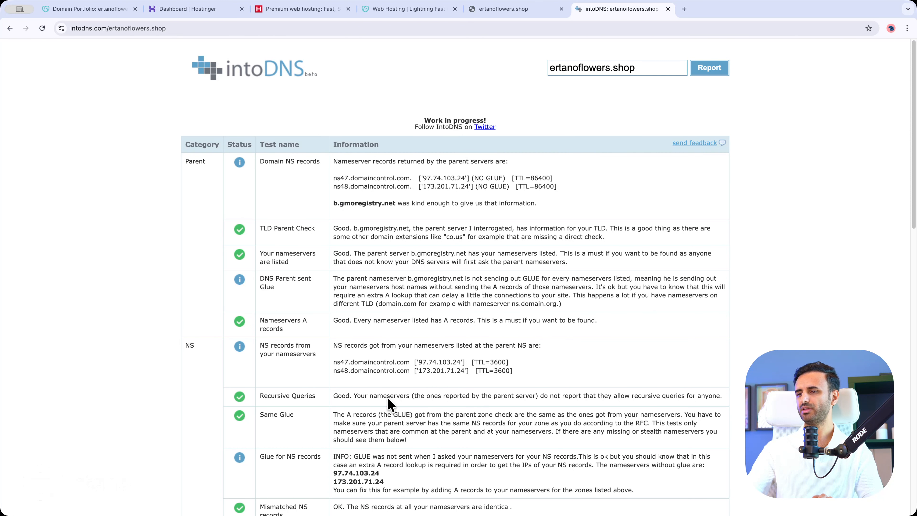
scroll(455, 313, "down", 1)
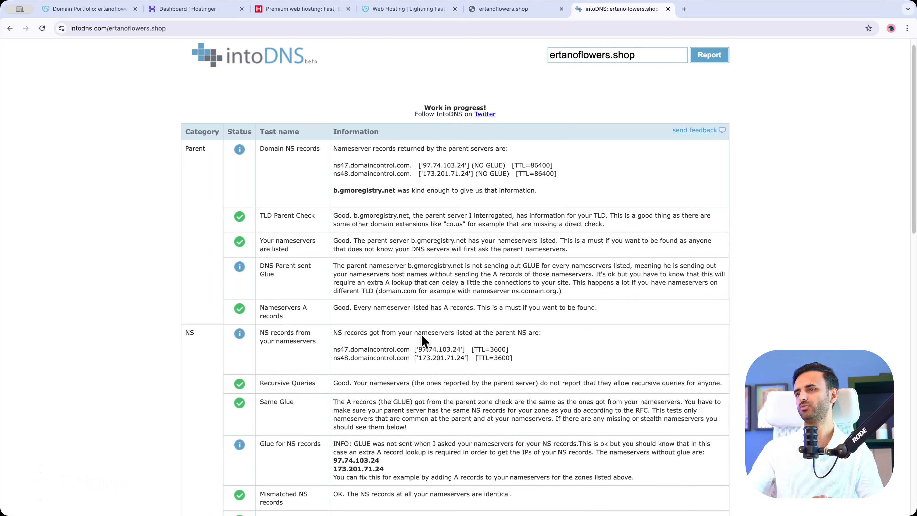
scroll(371, 346, "down", 8)
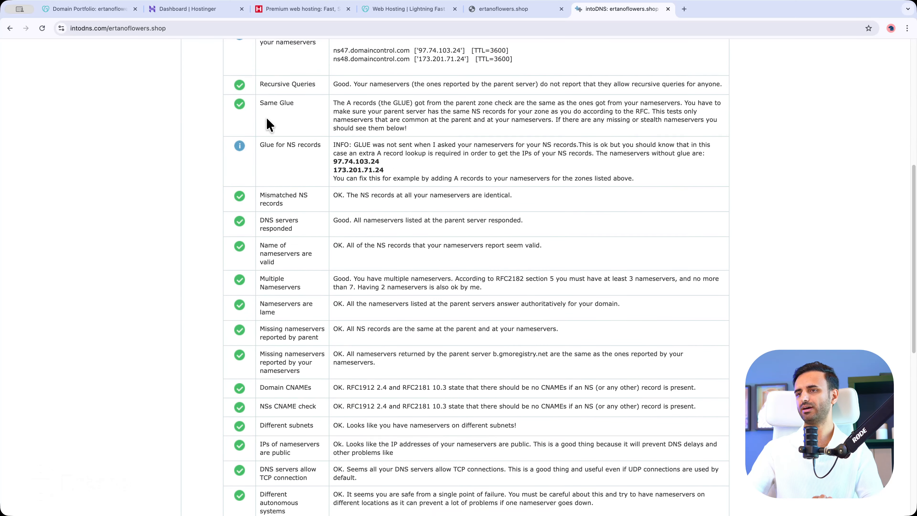
scroll(268, 123, "down", 2)
scroll(267, 362, "down", 8)
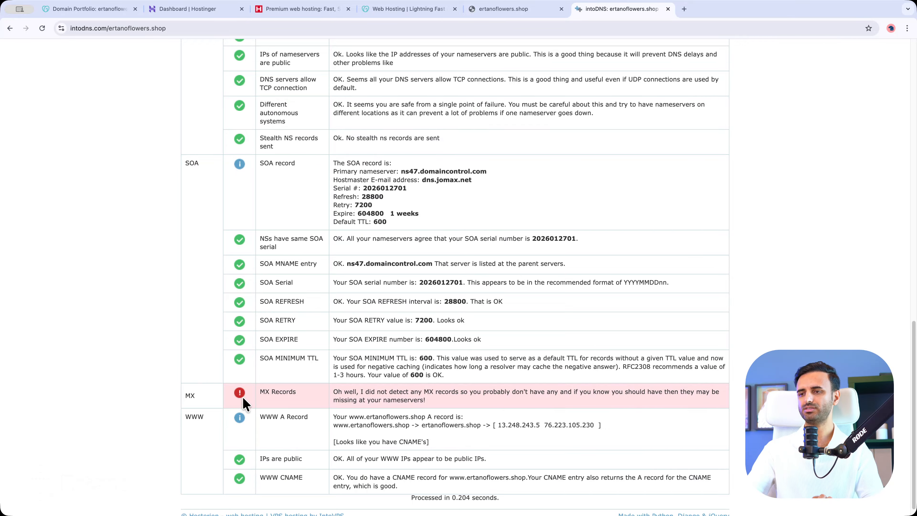
Look through the status of the Parent, NS and SOA tests in the intoDNS report for ertanoflowers.shop
scroll(320, 315, "up", 15)
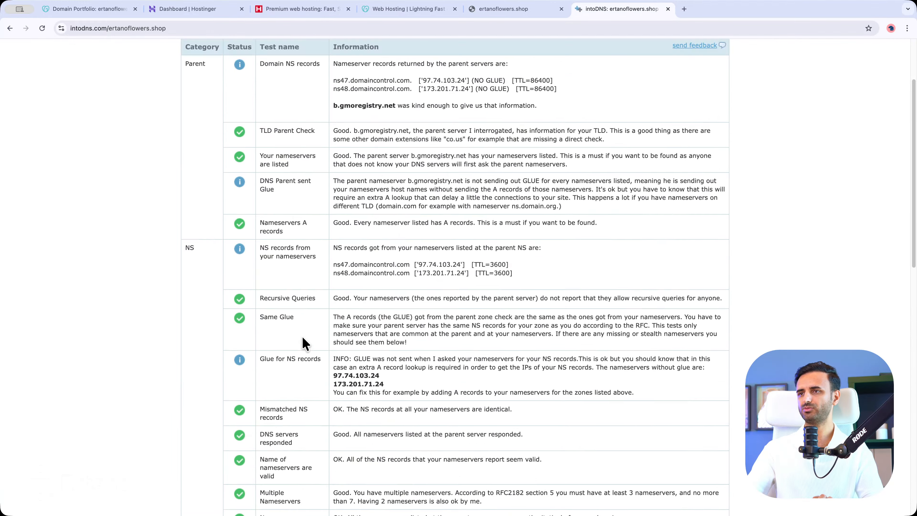
scroll(290, 278, "down", 3)
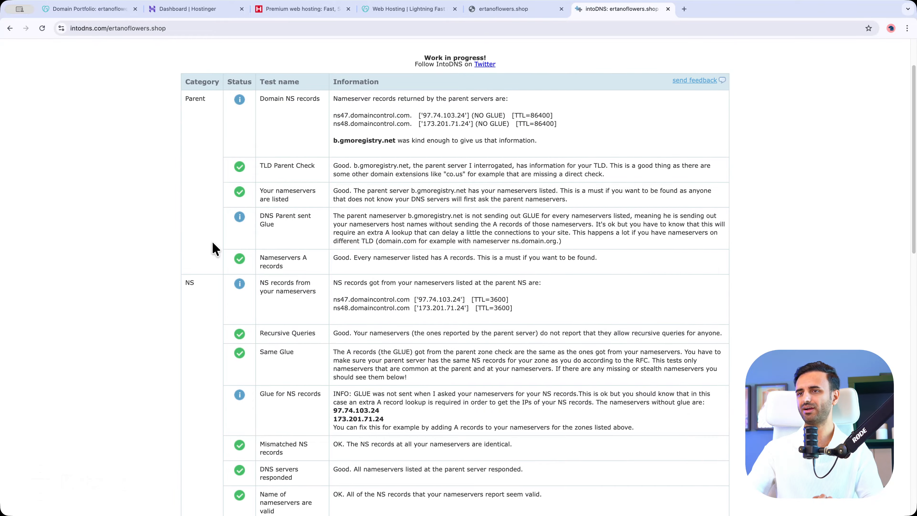
scroll(215, 246, "down", 3)
scroll(231, 253, "down", 8)
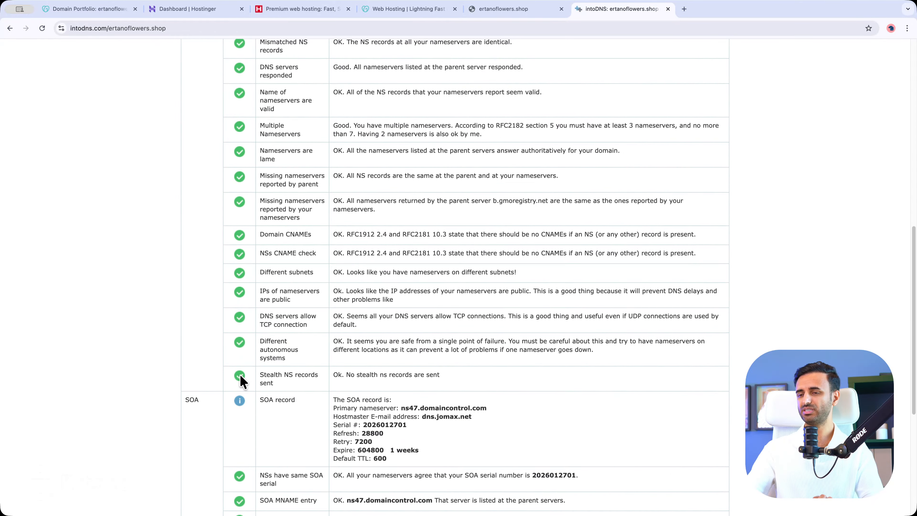
scroll(241, 380, "up", 14)
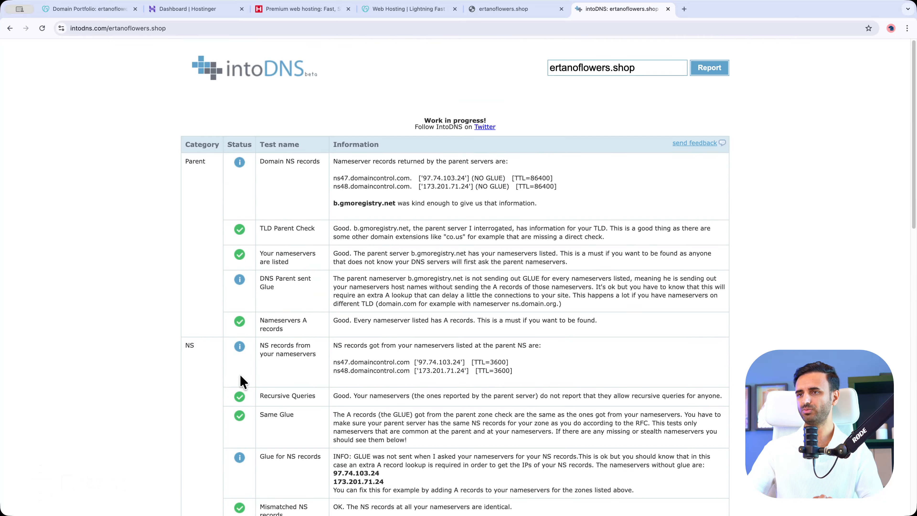
Compare the parent nameserver records in the intoDNS report with the custom nameservers set for ertanoflowers.shop in GoDaddy
triple_click(354, 178)
left_click(344, 176)
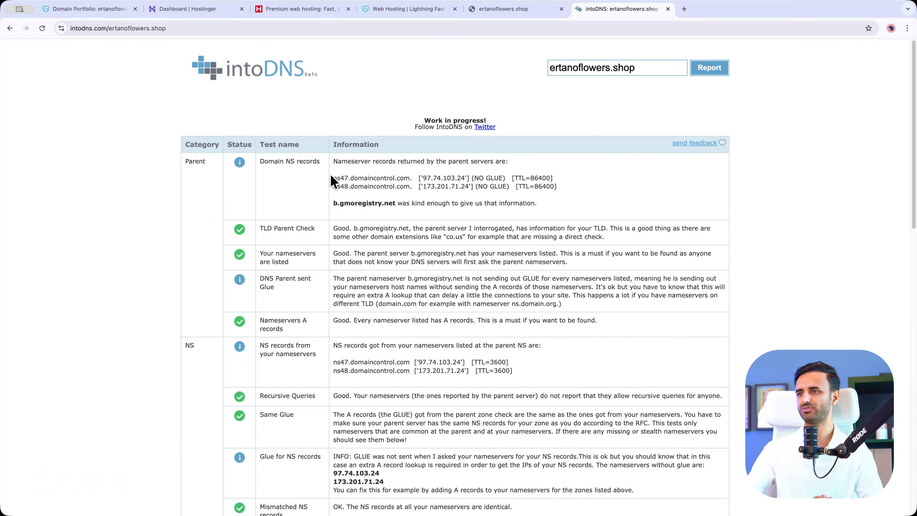
left_click(108, 10)
scroll(357, 314, "down", 6)
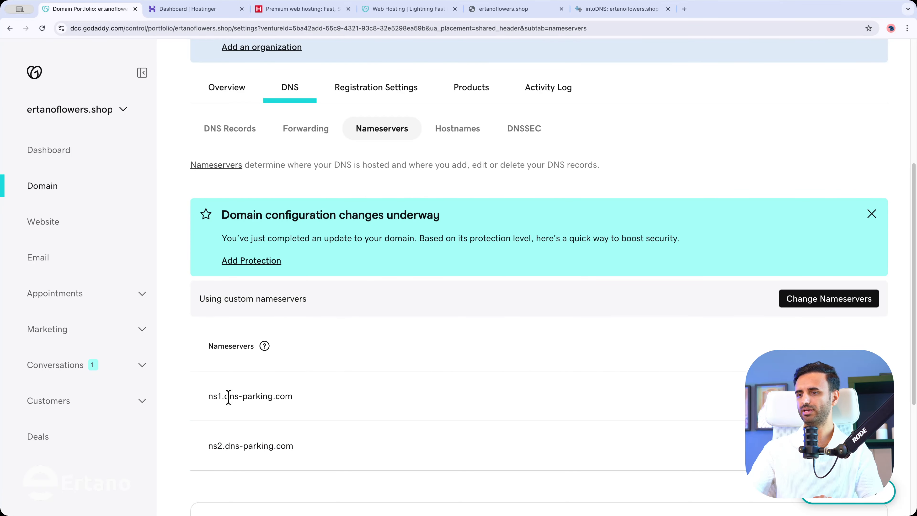
Return to the intoDNS report, reload it and recheck the Parent and NS nameserver records of ertanoflowers.shop
left_click(592, 11)
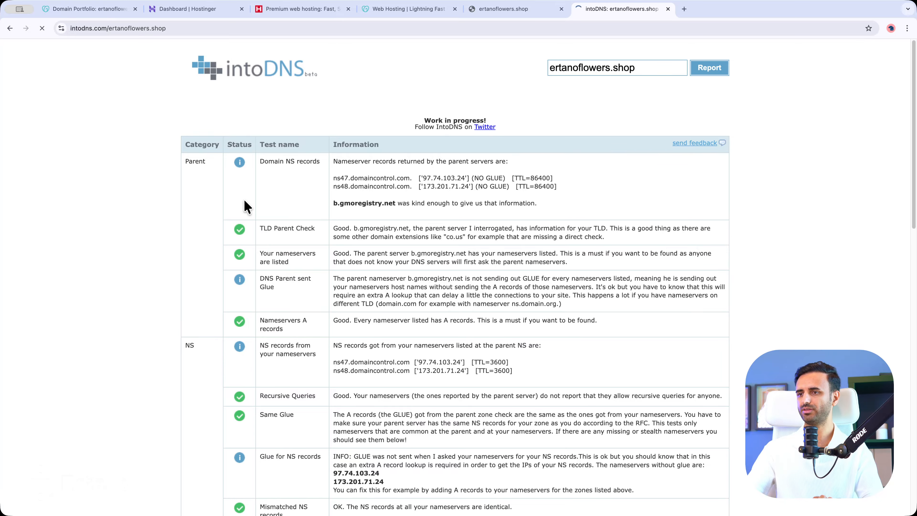
scroll(237, 415, "down", 5)
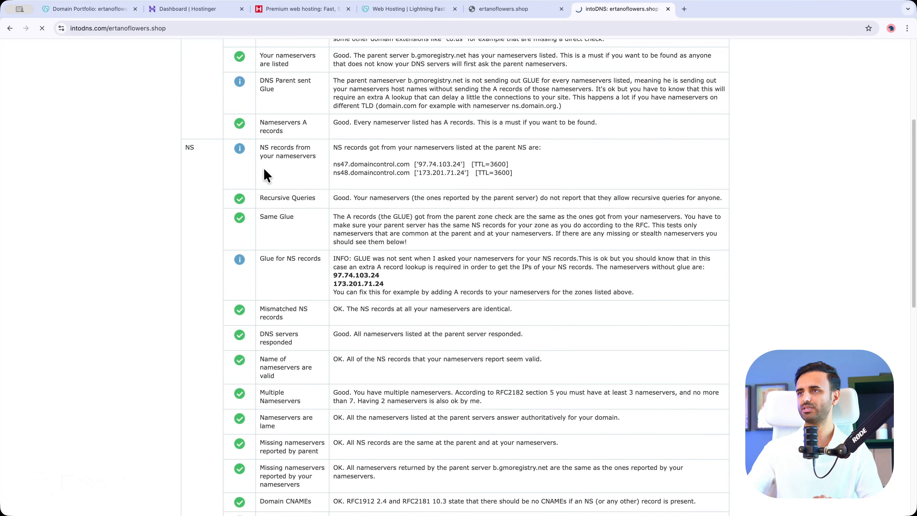
scroll(288, 184, "up", 5)
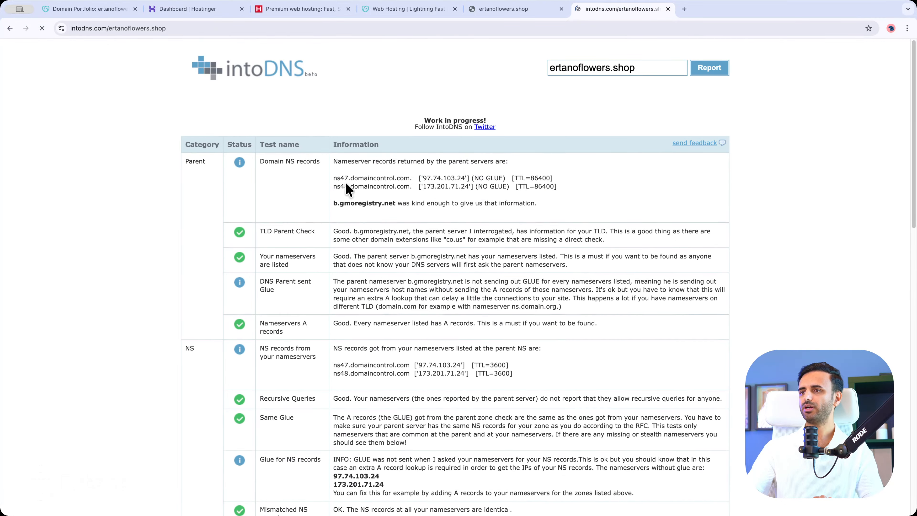